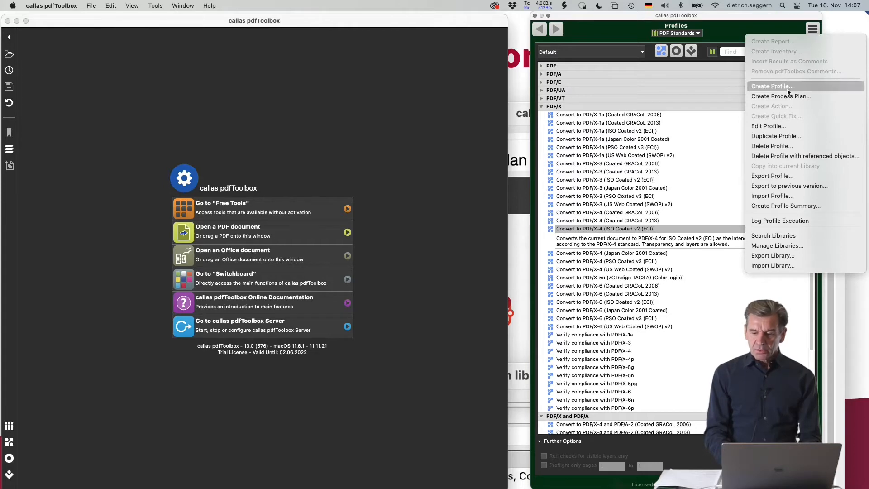
Create a new profile and search its available custom fixups for "lanczos".
click(788, 89)
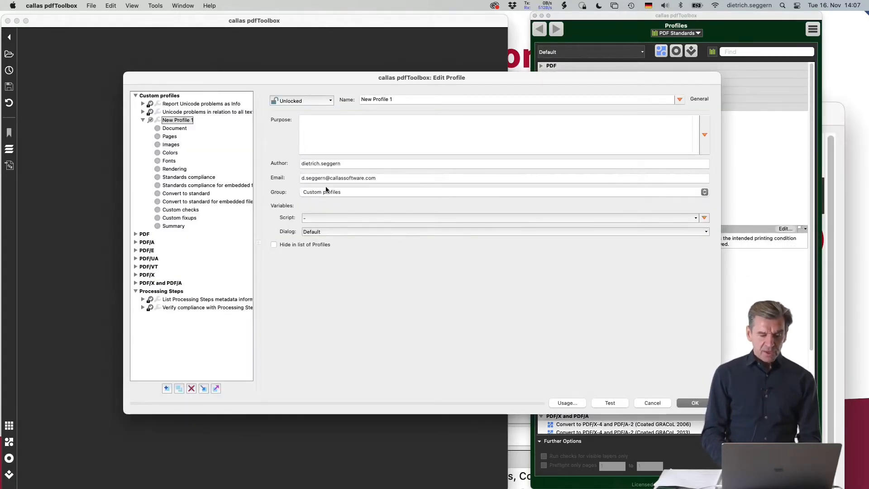
click(189, 219)
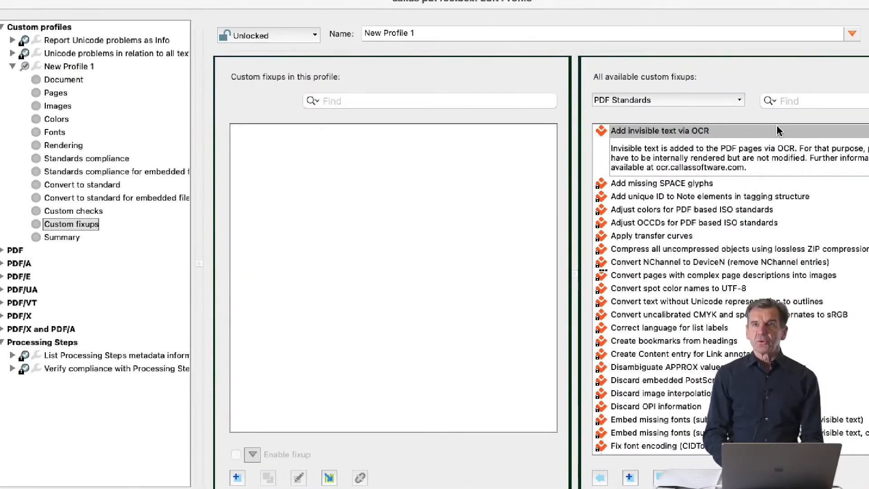
click(813, 106)
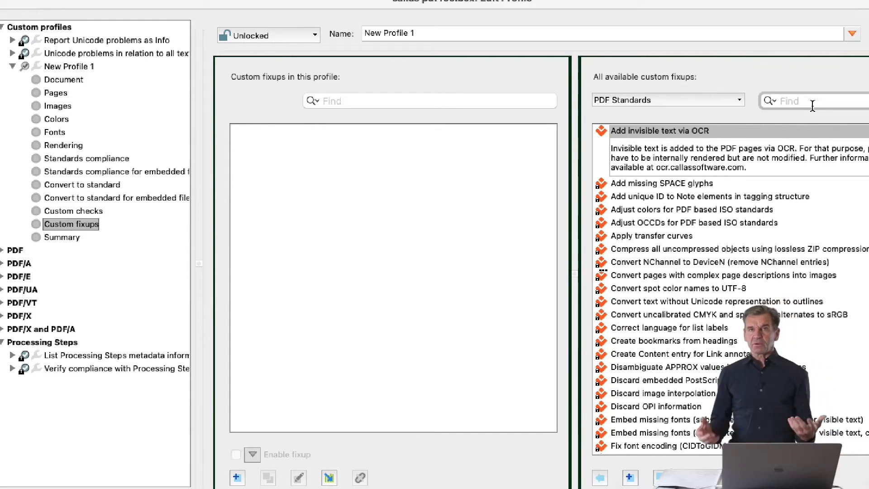
text(la)
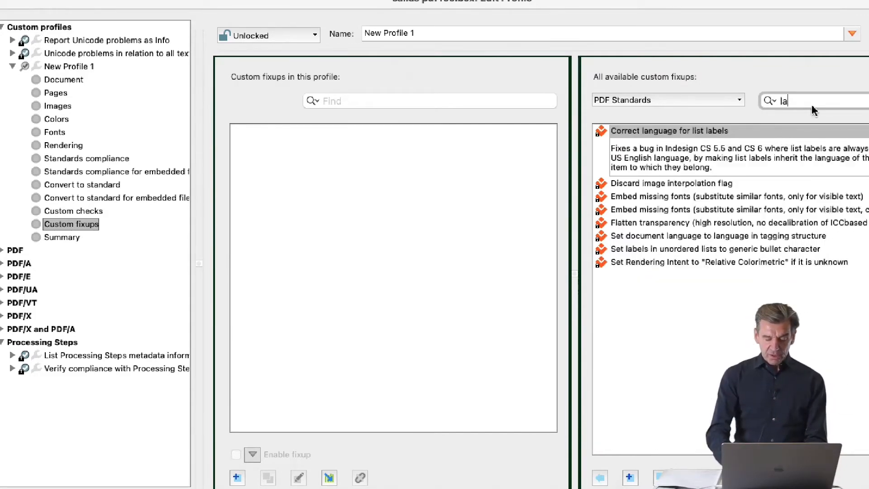
text(nc)
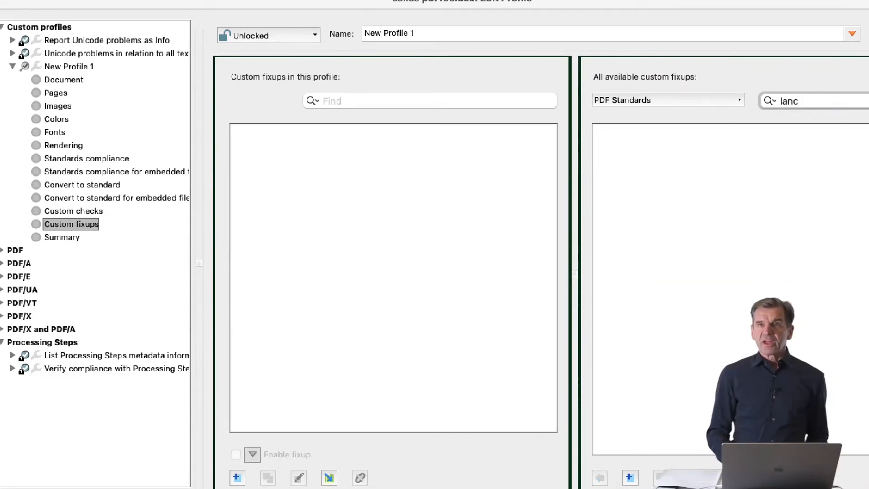
text(zos)
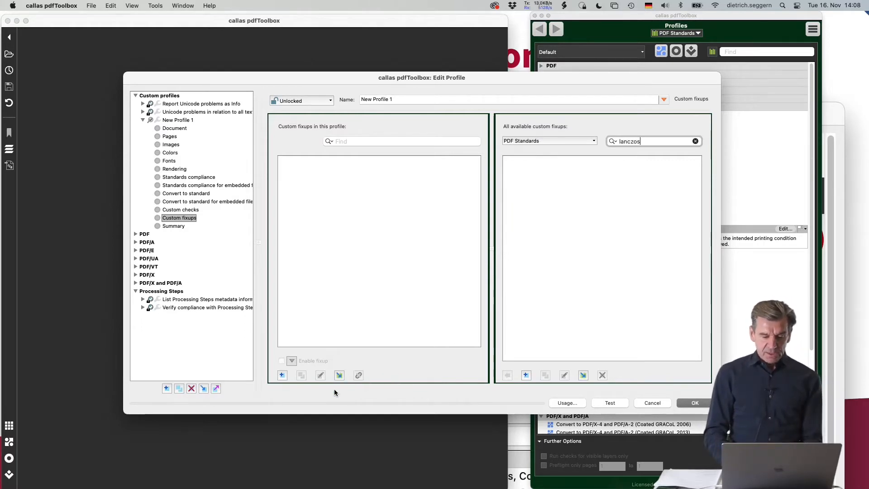
Start importing a fixup from a library into the new profile and search all libraries for "lanczos".
click(340, 375)
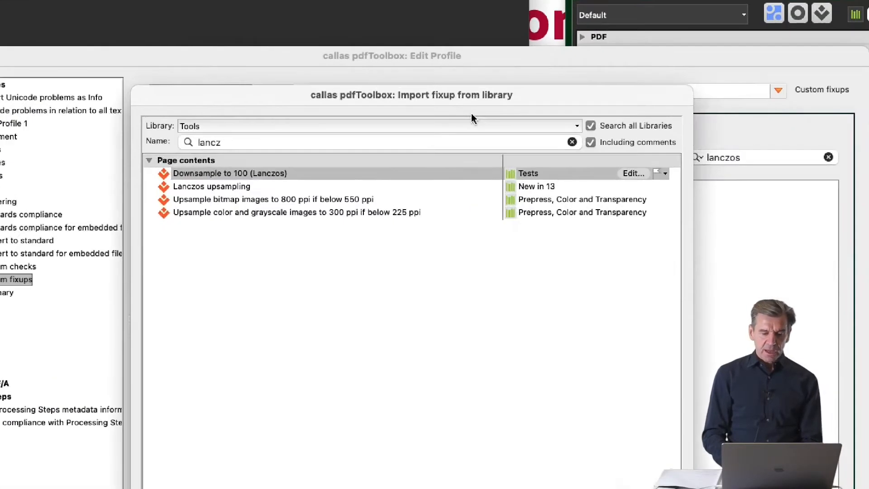
click(323, 142)
key(super+a)
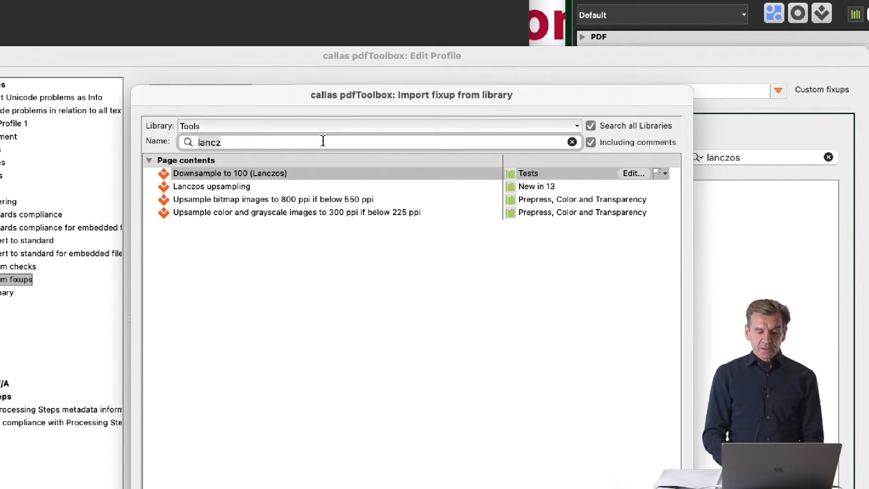
key(Right)
text(os)
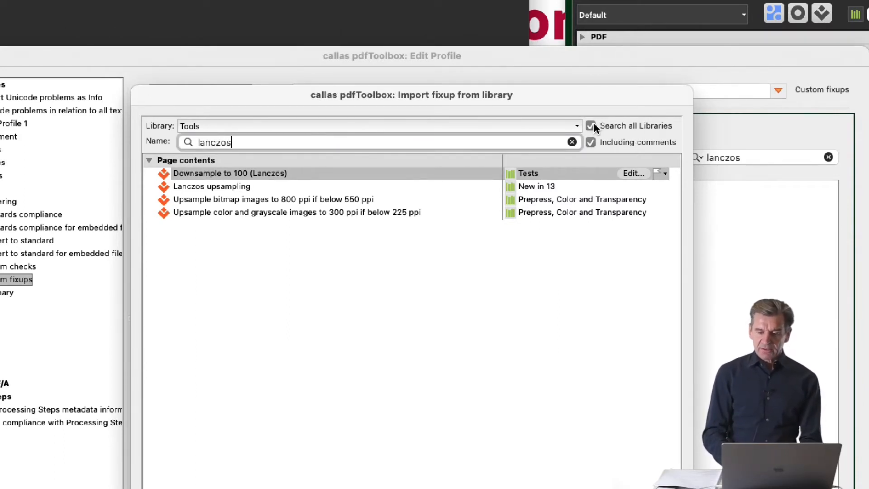
click(593, 126)
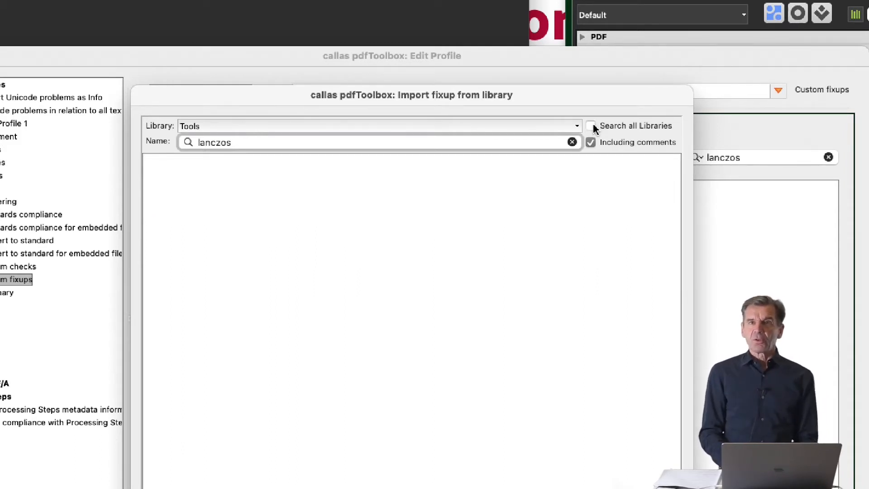
click(593, 126)
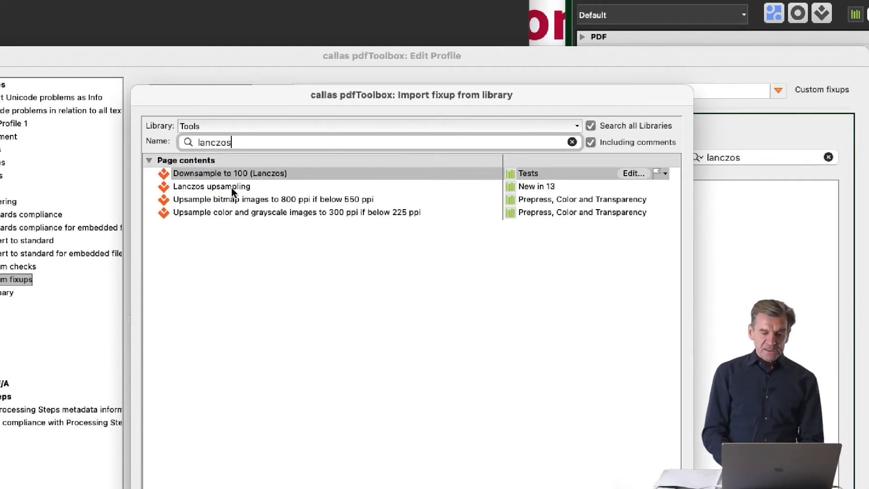
Import the "Downsample to 100 (Lanczos)" fixup into the new profile, and discard all profile changes.
click(254, 173)
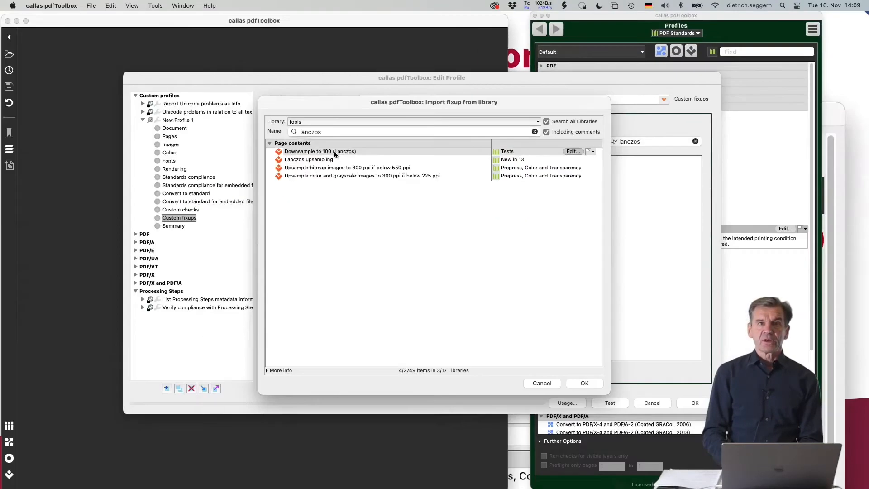
click(589, 385)
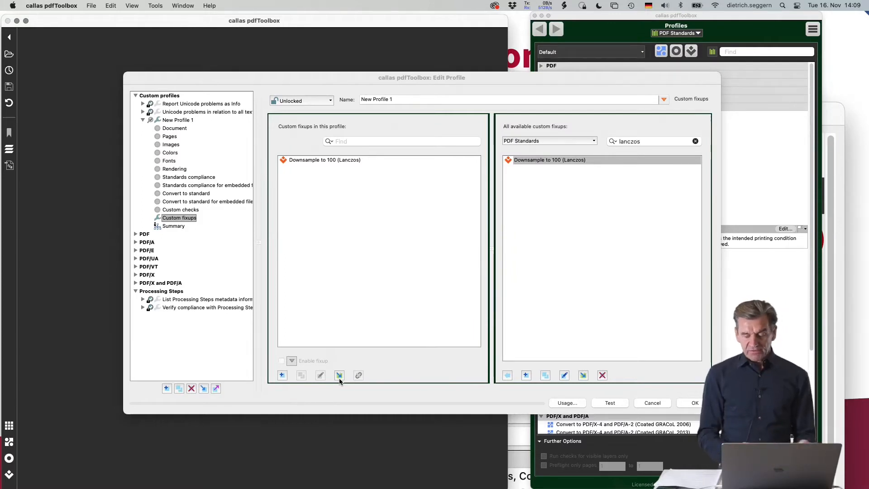
click(655, 402)
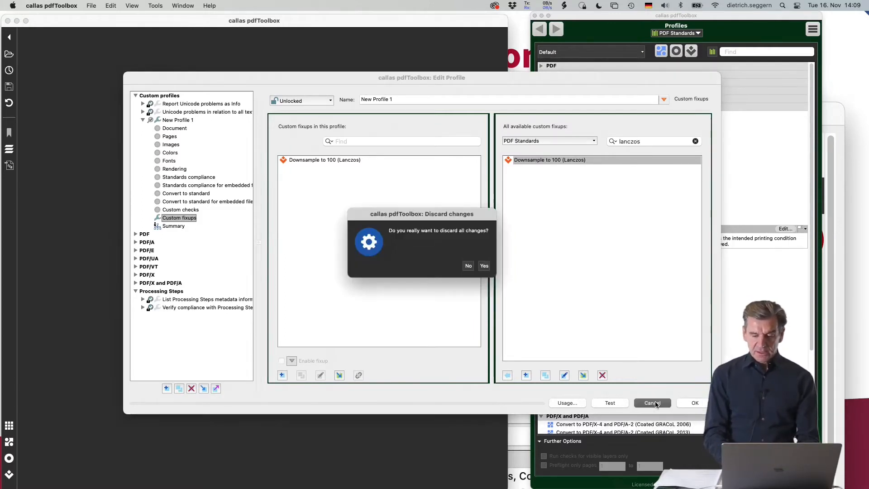
click(485, 267)
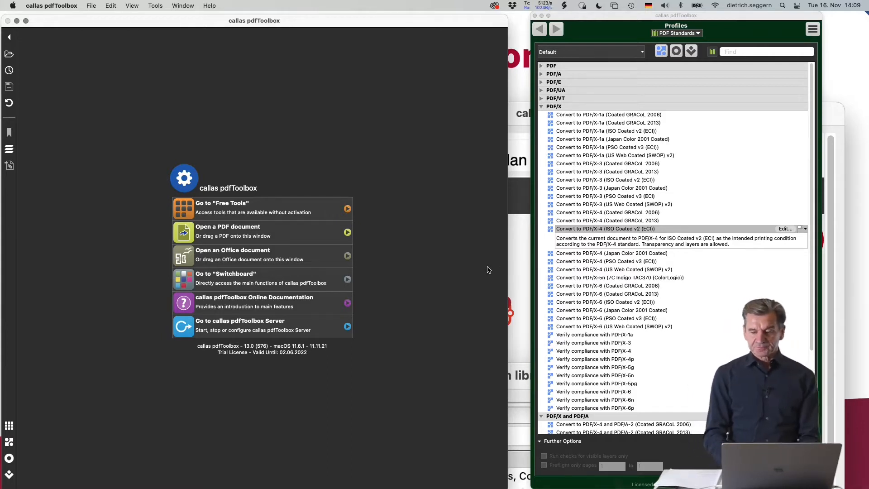
Search the profiles of the PDF Standards library for "lanczos", and shorten the search term to "lanc".
click(745, 52)
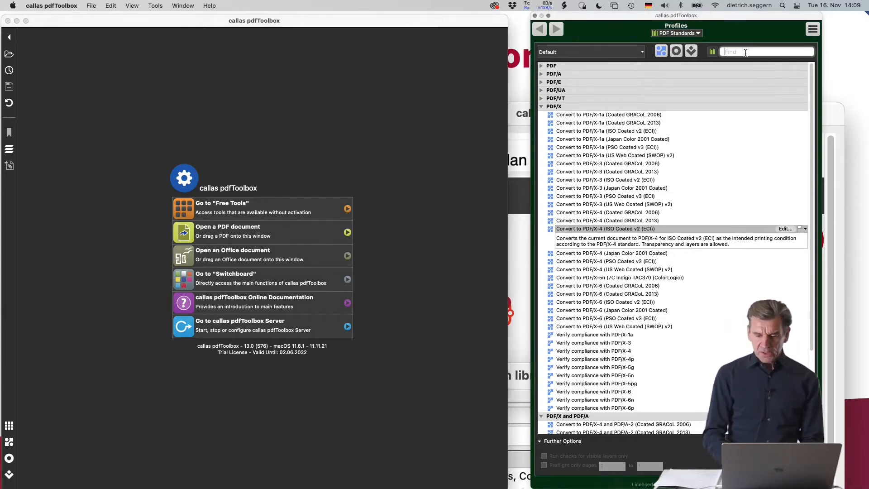
text(lan)
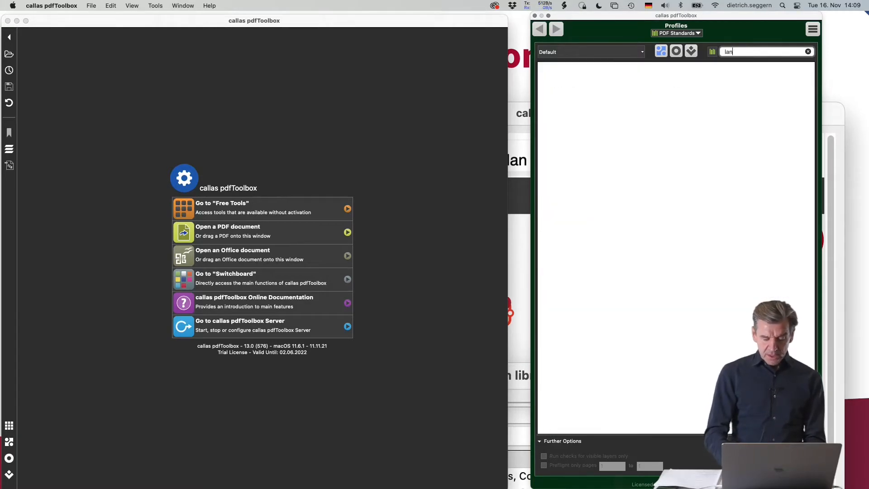
text(czos)
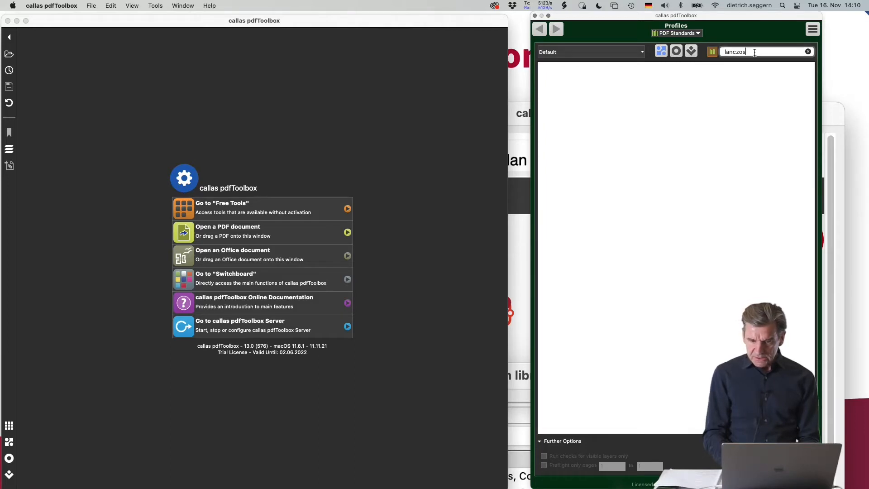
key(BackSpace)
key(BackSpace)
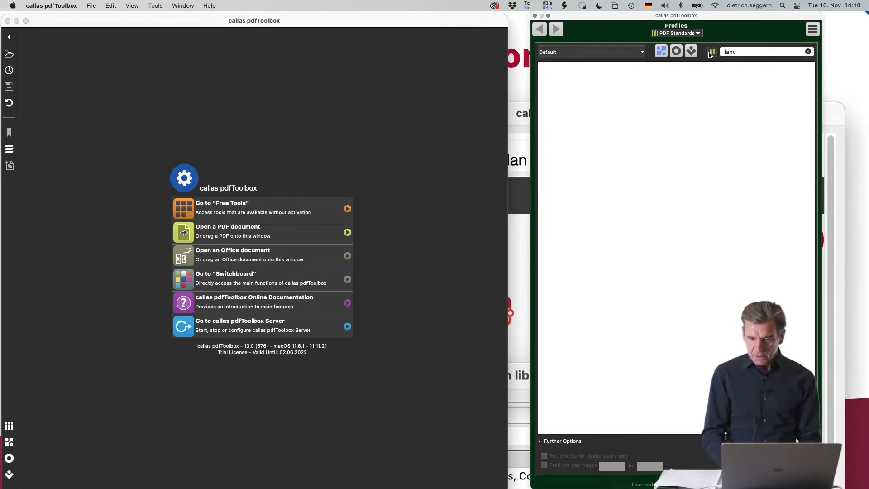
Show the fixups and search for "lanc" across all libraries.
click(691, 51)
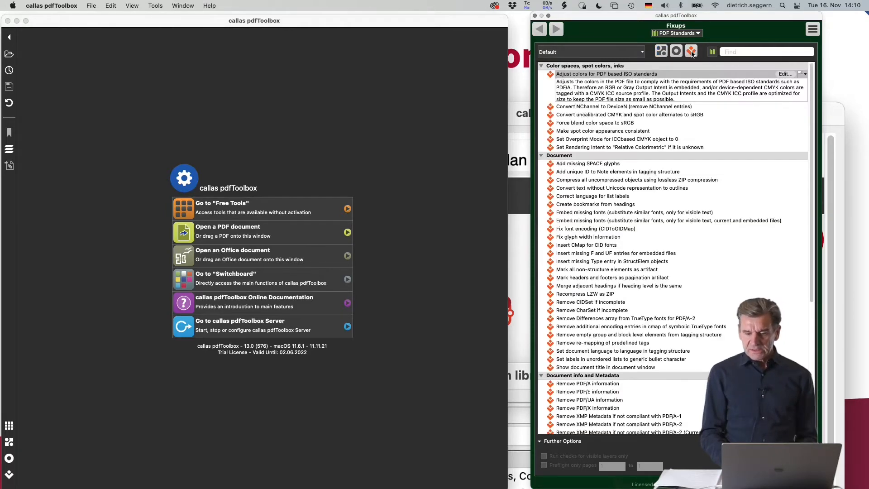
click(734, 52)
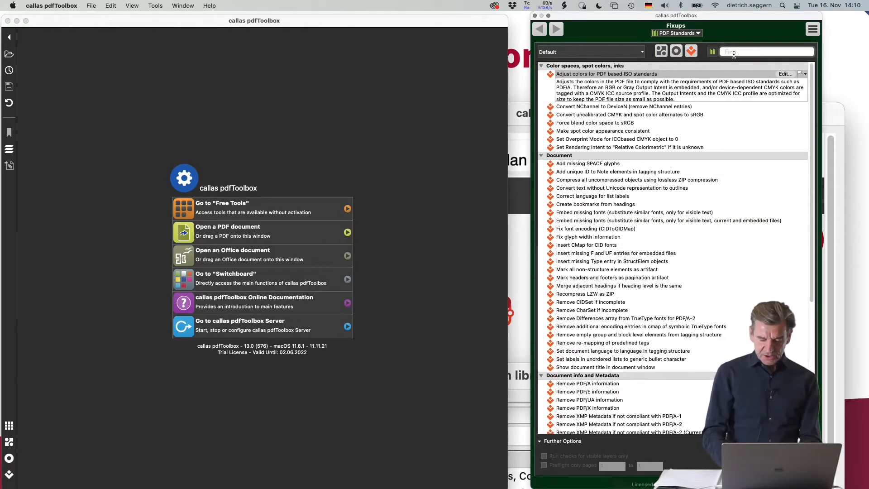
text(lanc)
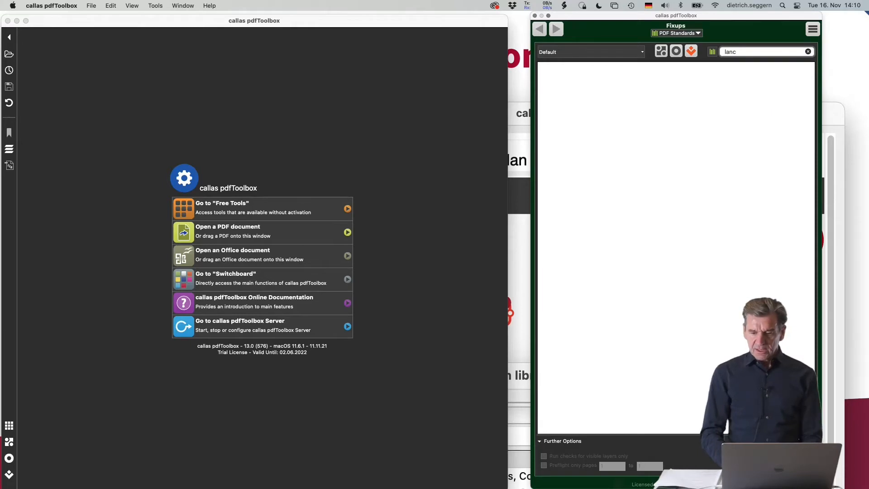
click(713, 51)
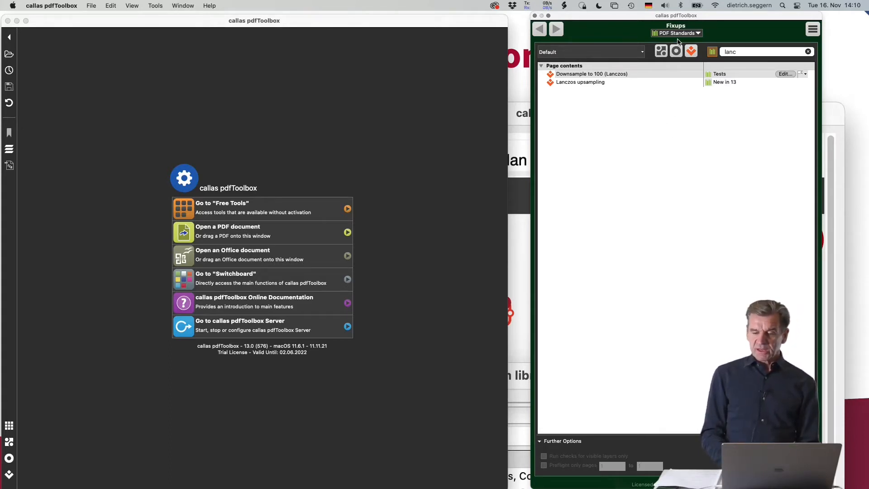
Copy the "Downsample to 100 (Lanczos)" fixup from the Tests library into the current PDF Standards library, and switch to Microsoft PowerPoint.
click(813, 30)
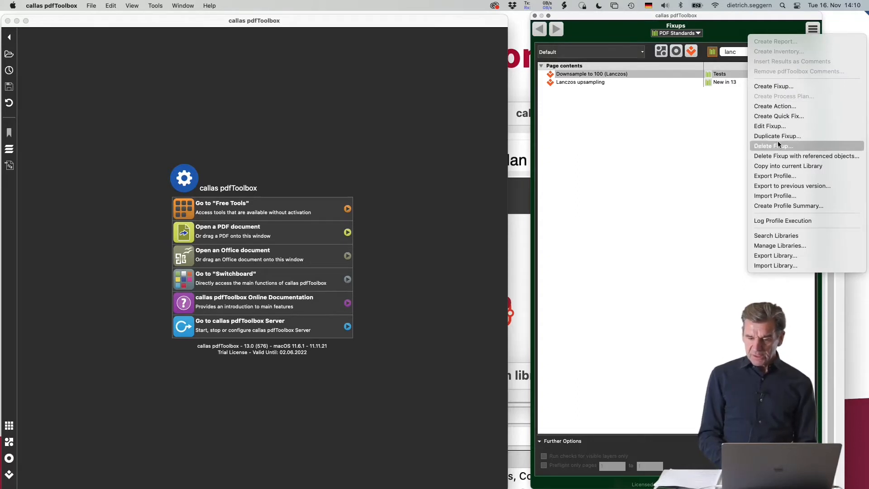
click(788, 166)
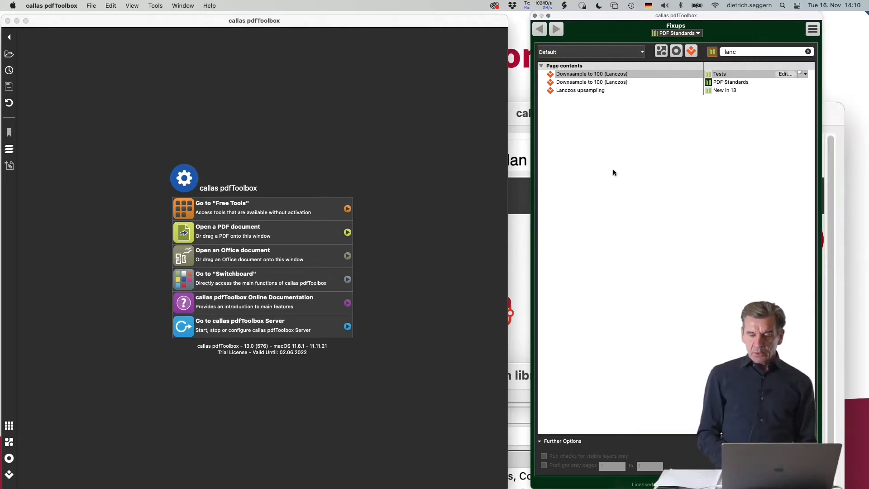
click(597, 84)
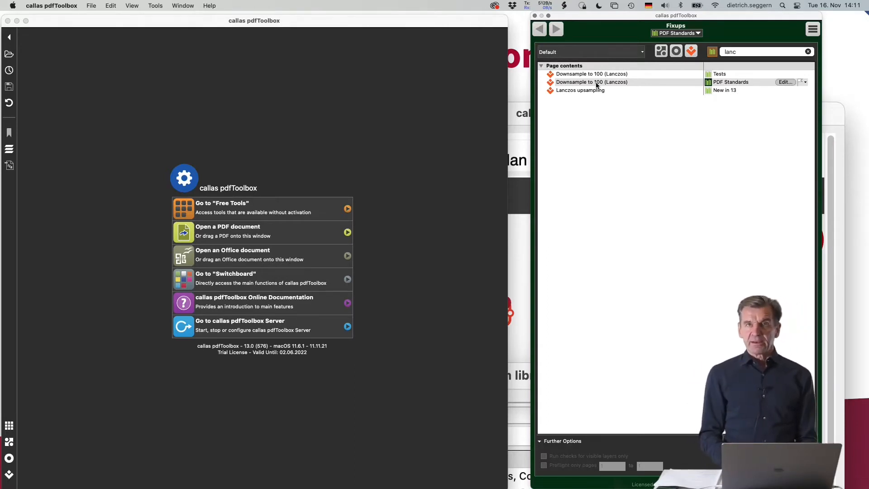
key(super+Tab)
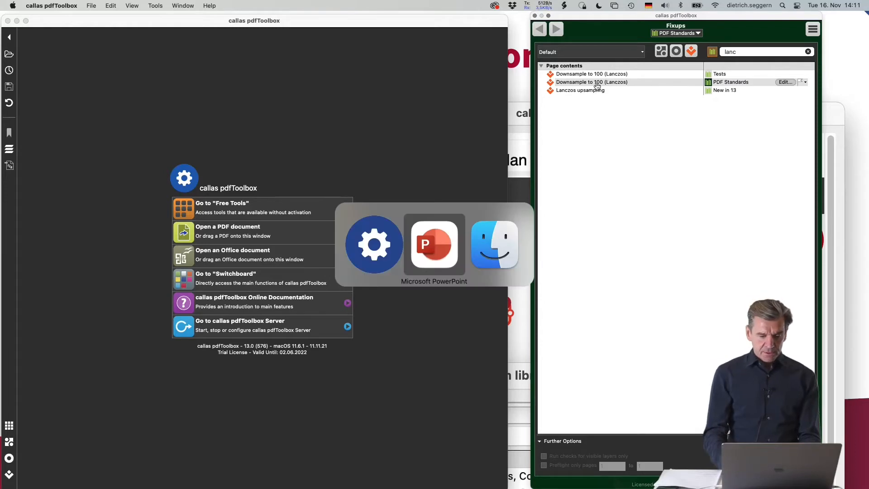
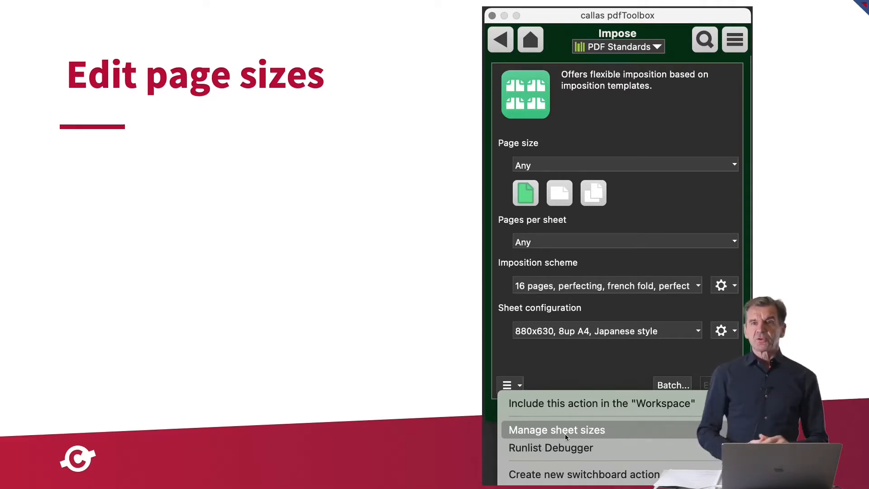
Switch back to callas pdfToolbox and view the page size choices of the Switchboard's Impose action.
key(super+Tab)
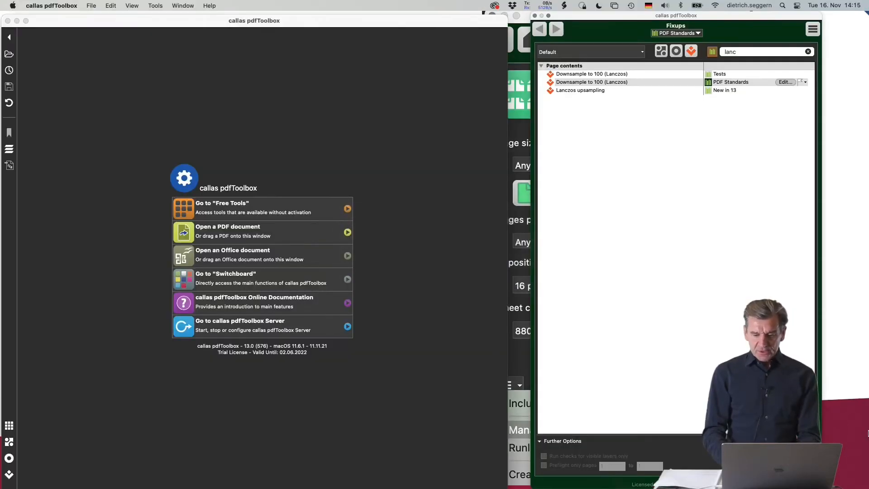
key(alt+super+b)
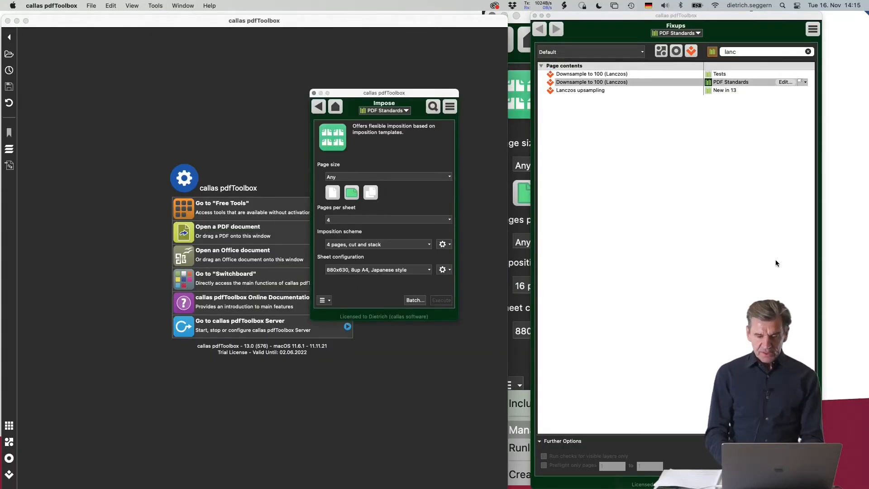
drag(373, 93, 645, 94)
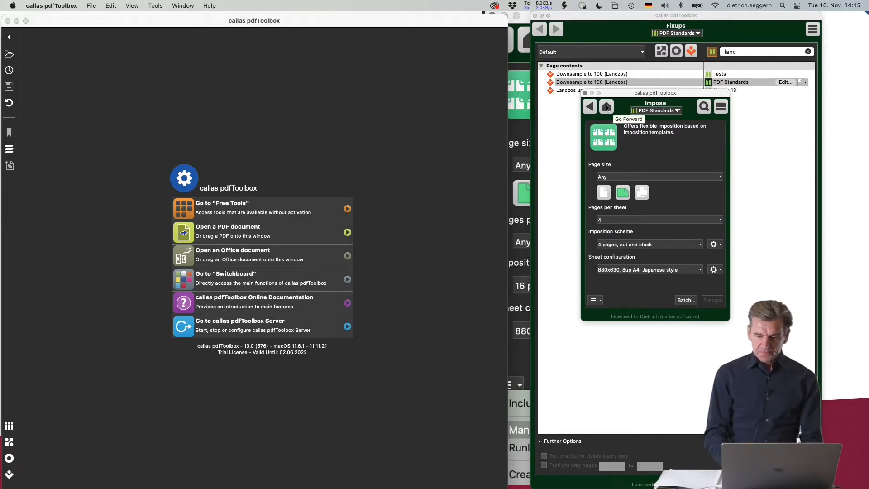
click(607, 107)
click(602, 139)
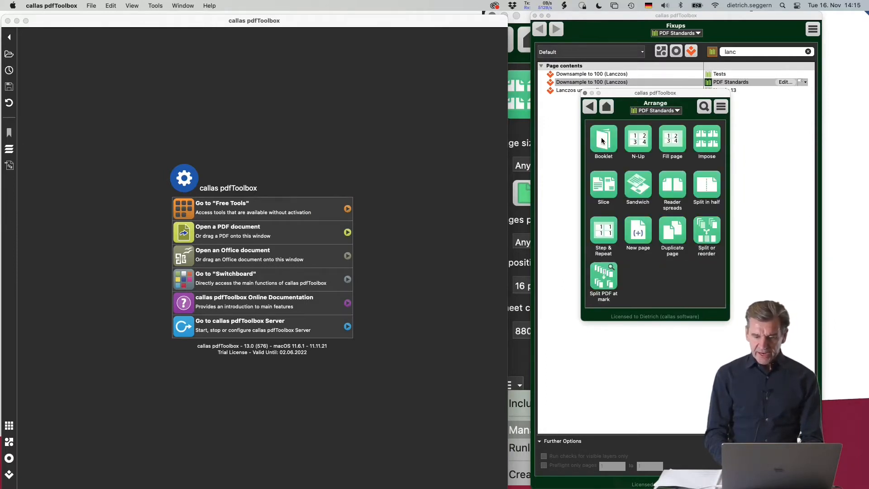
click(707, 138)
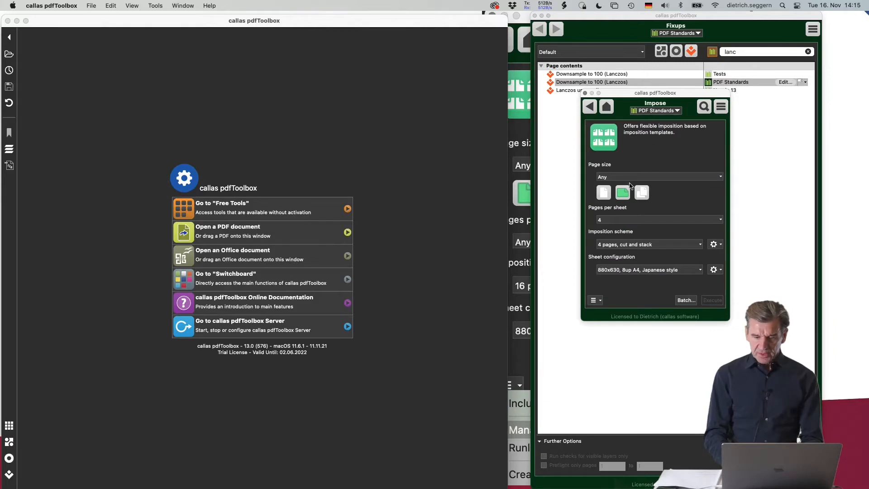
click(629, 177)
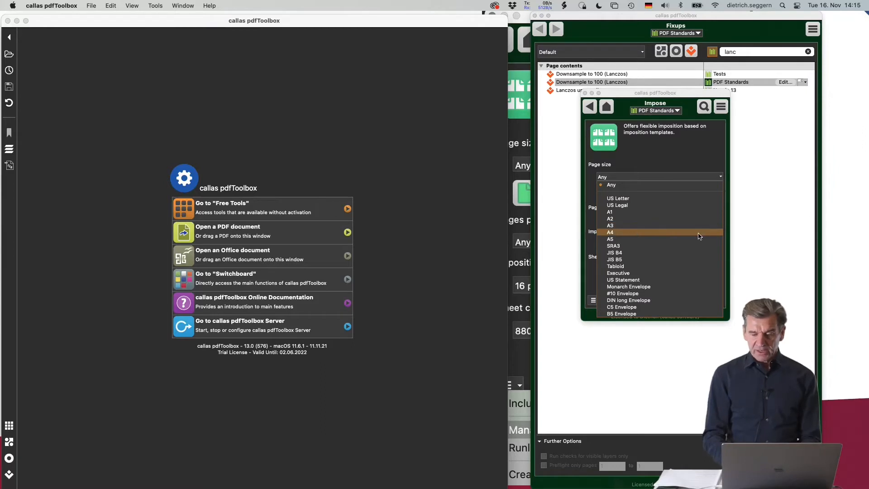
click(754, 235)
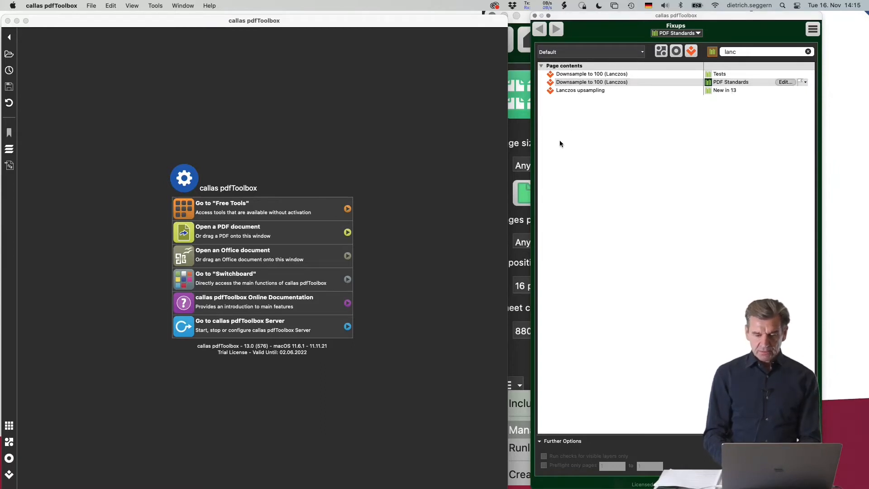
Open the sheet size definitions for the Switchboard's Impose action.
key(super+alt+s)
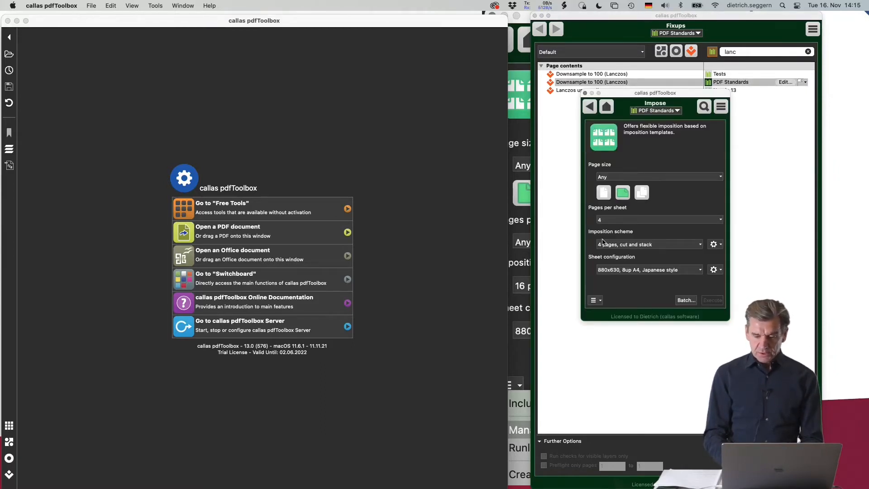
click(596, 300)
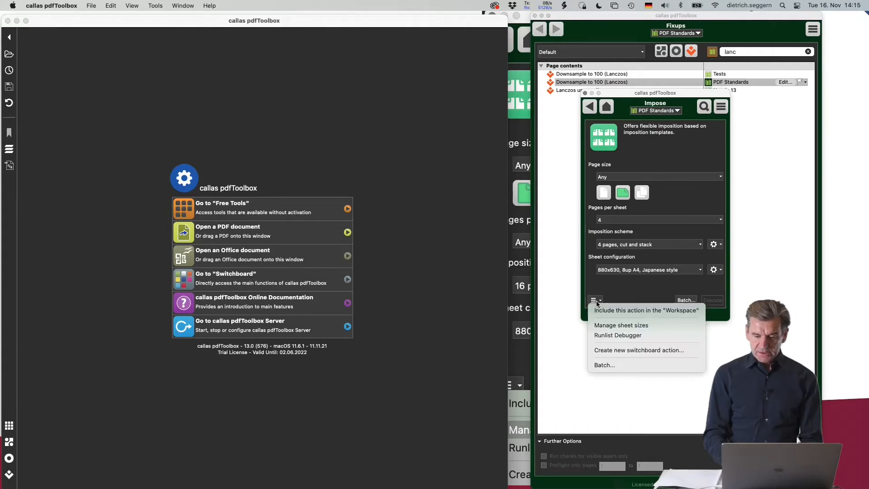
click(637, 326)
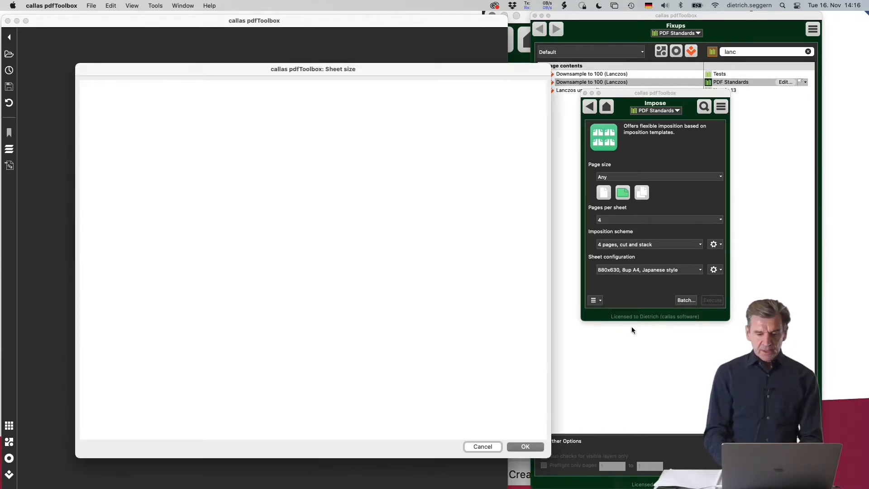
drag(408, 73, 460, 56)
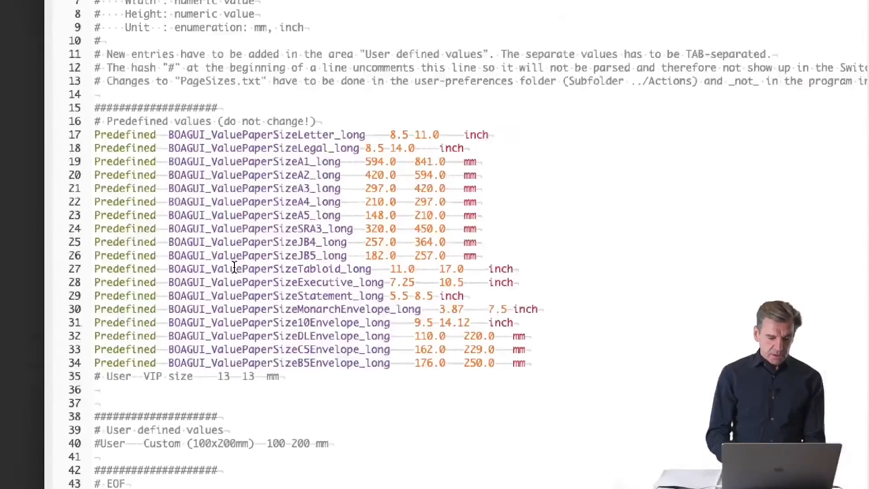
Activate the "VIP size" entry on line 35 by removing its leading comment marker.
click(107, 376)
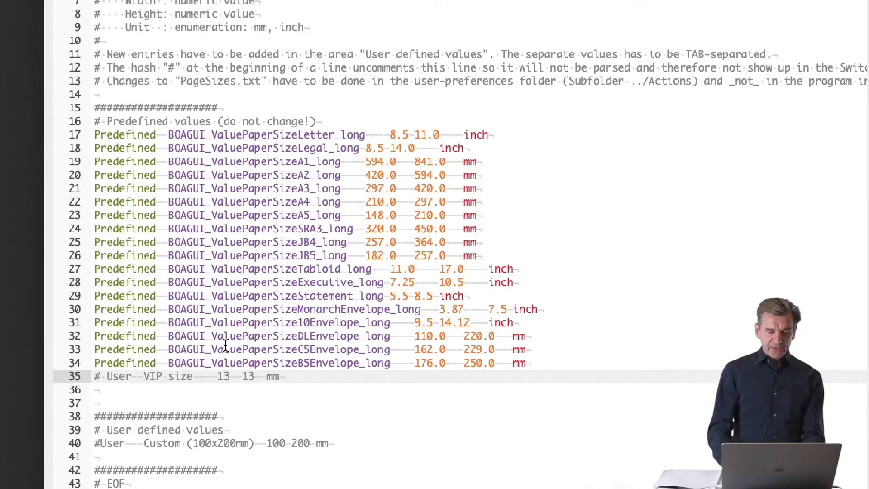
key(Down)
key(Up)
key(BackSpace)
key(BackSpace)
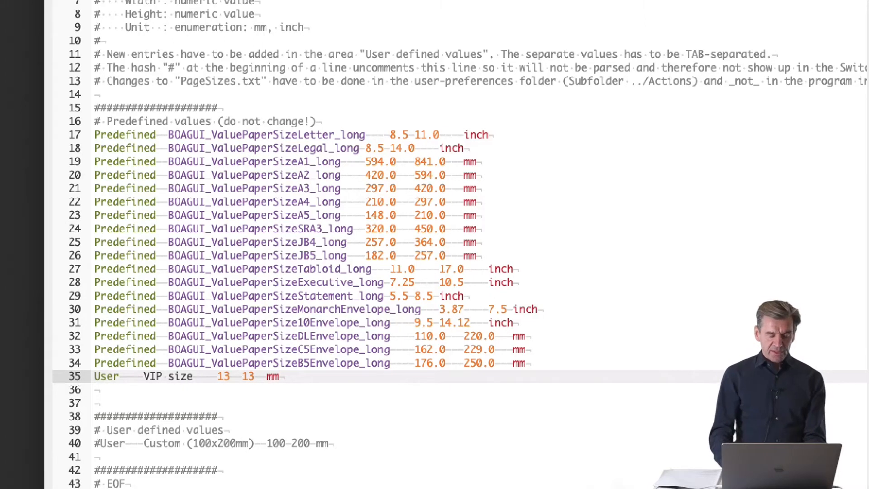
Examine the kind, name and dimension columns of the "VIP size" entry.
key(alt+shift+Right)
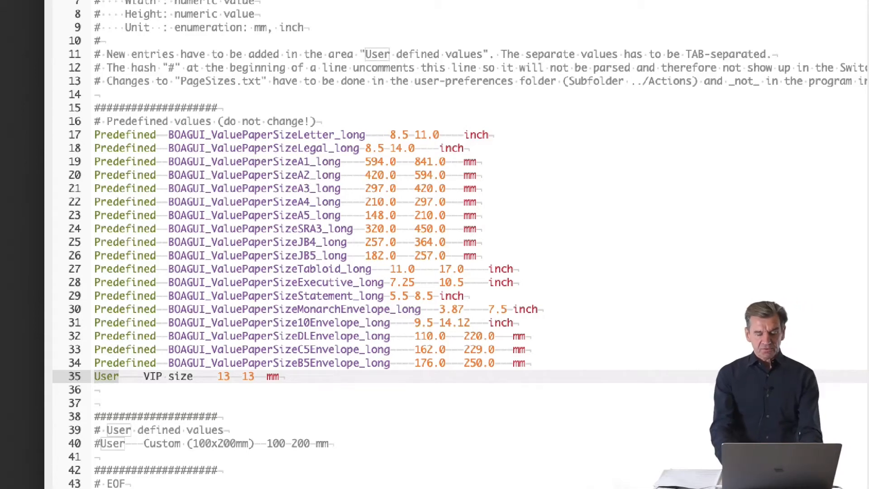
click(144, 376)
key(alt+shift+Right)
key(alt+shift+Right)
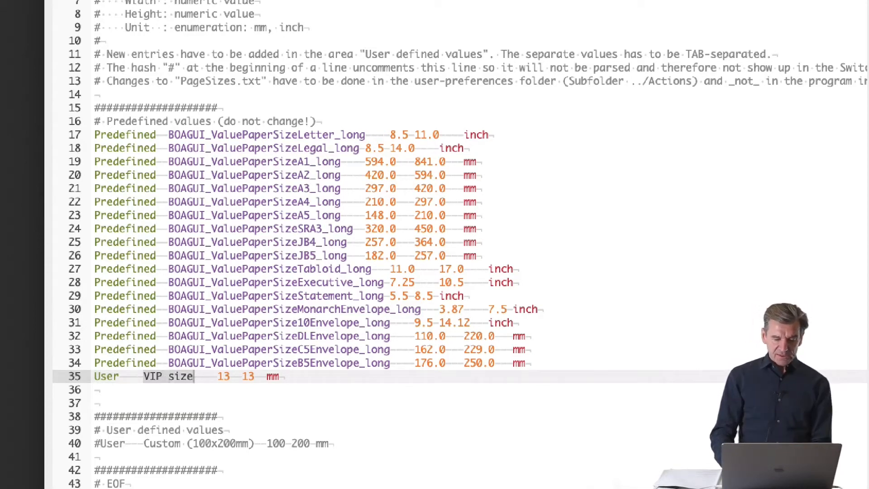
key(Right)
key(Right)
key(Right)
key(Right)
key(Right)
key(Right)
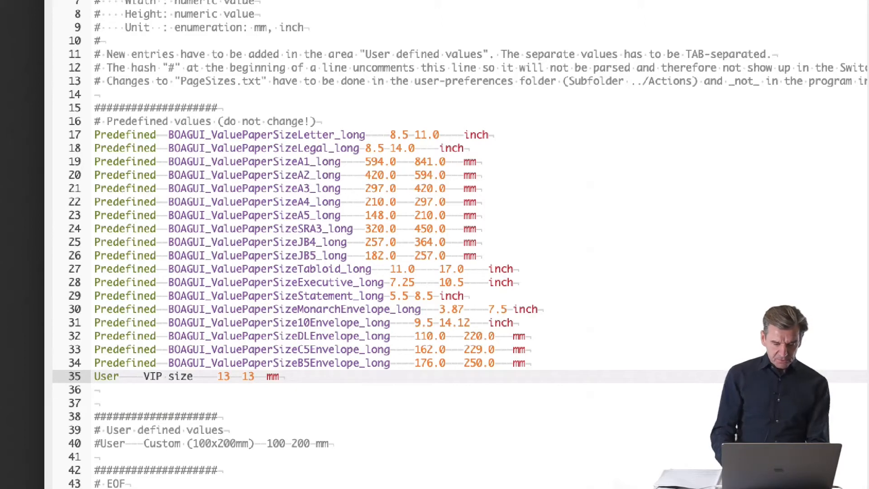
Add a line below the "VIP size" entry with the kind User and a tab for the name column.
key(super+Right)
key(Return)
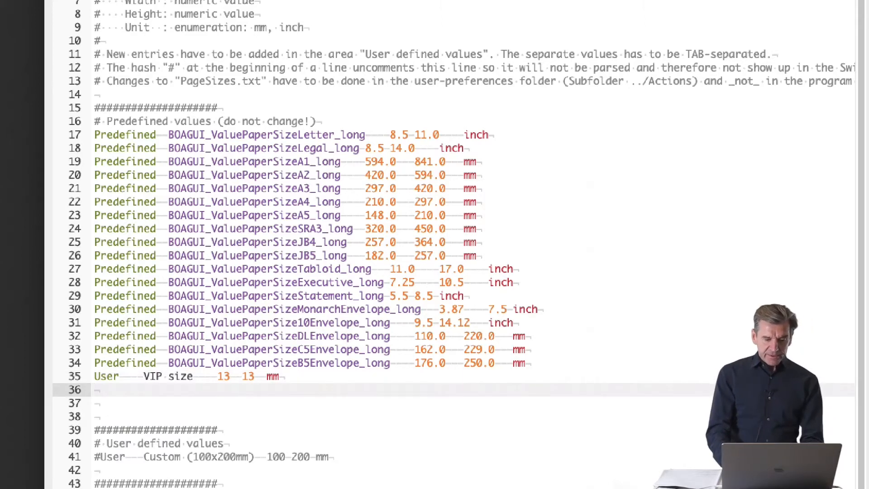
text(Us)
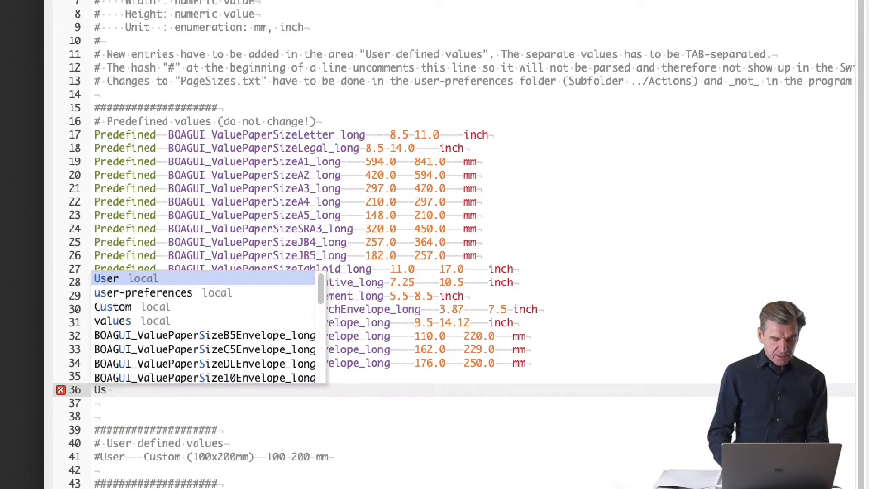
key(Return)
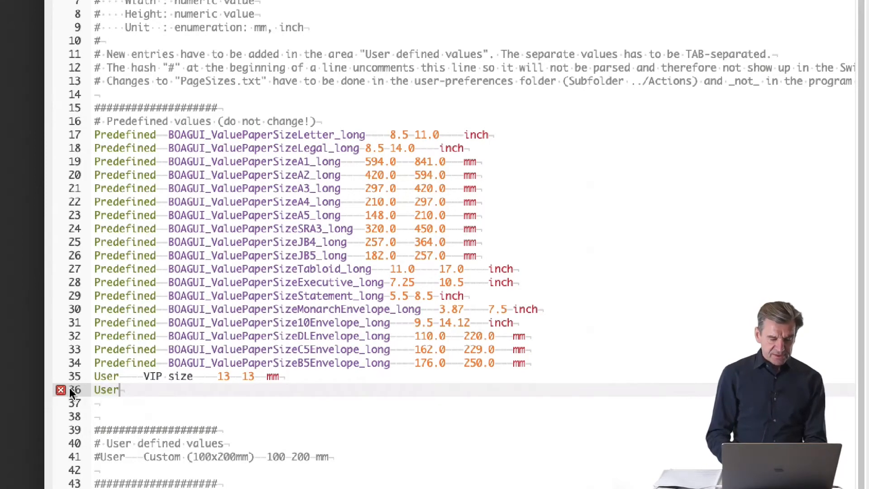
mouse_move(76, 394)
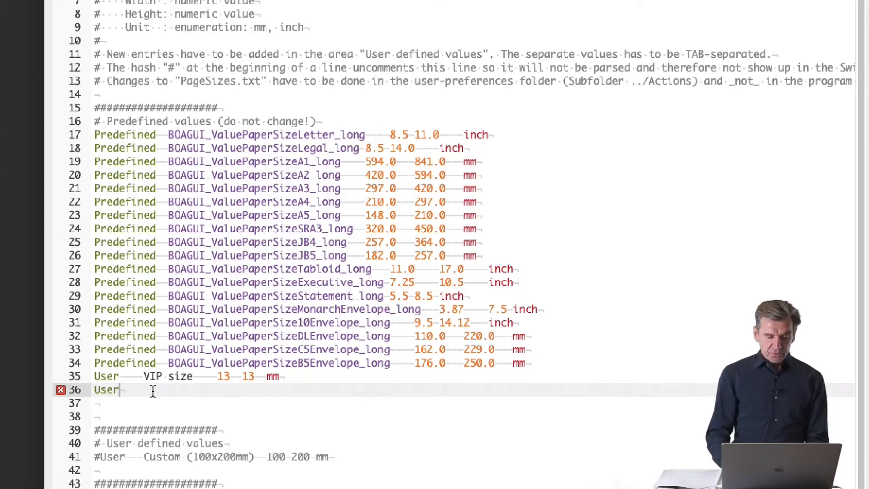
key(Tab)
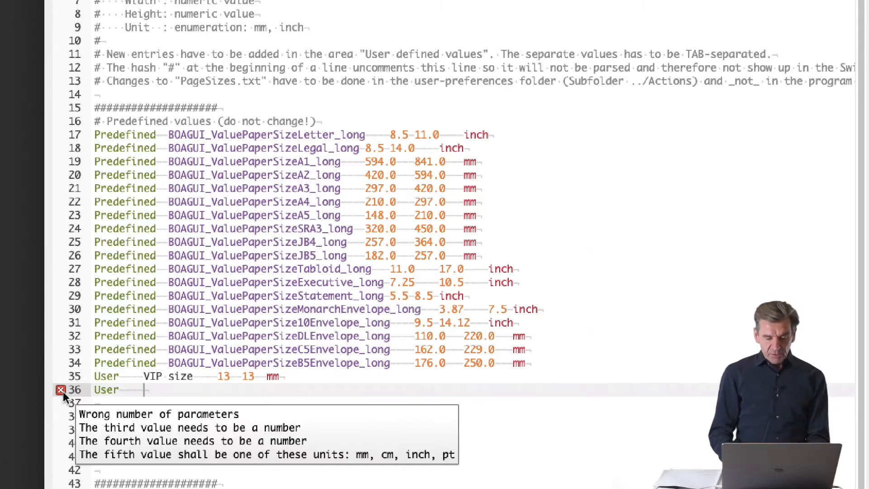
Enter "bla" as the name of the new User page size and advance to the width column.
text(bla)
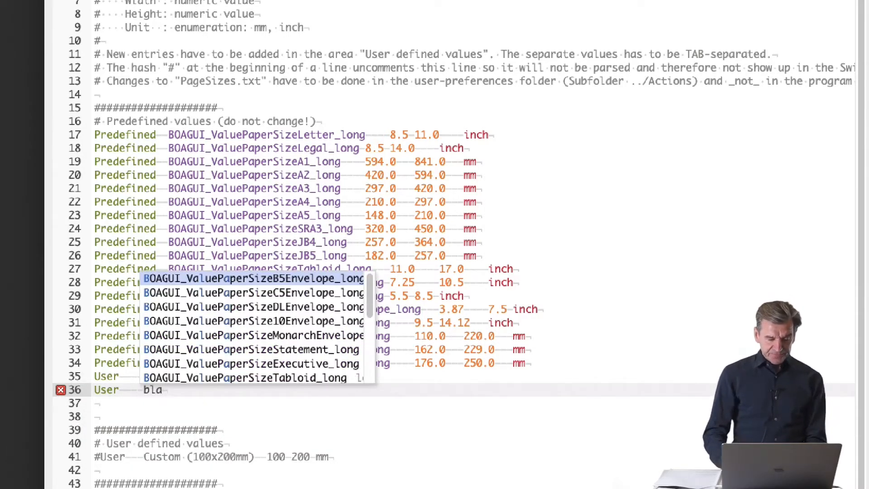
key(Return)
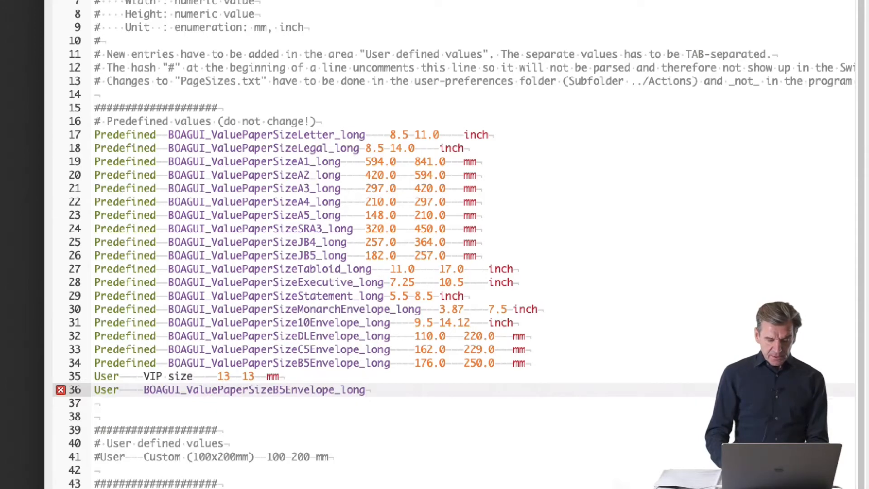
key(alt+shift+Left)
text(b)
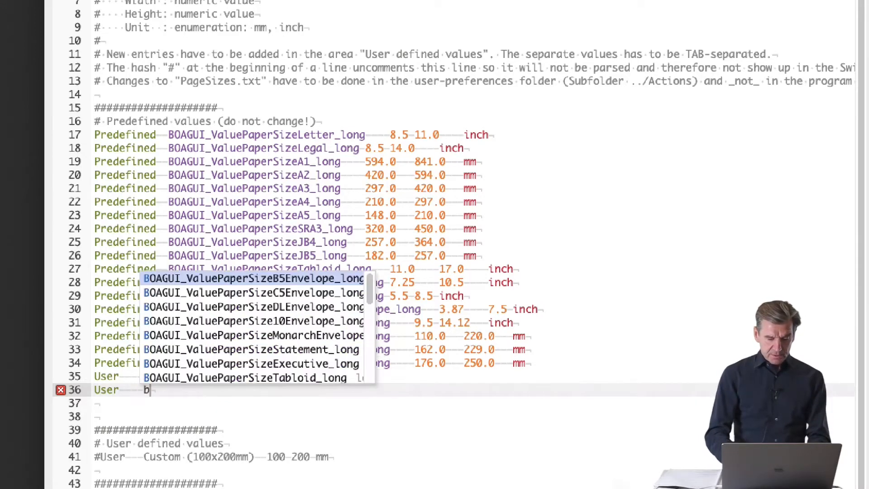
text(la)
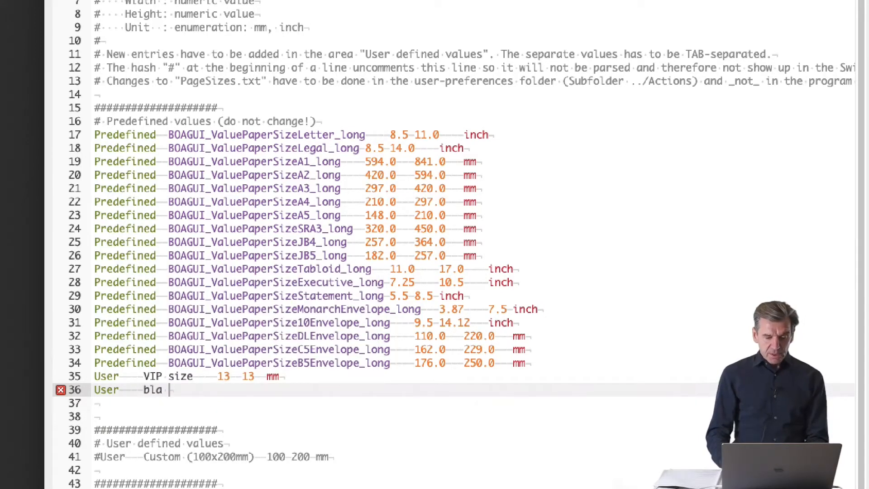
key(Tab)
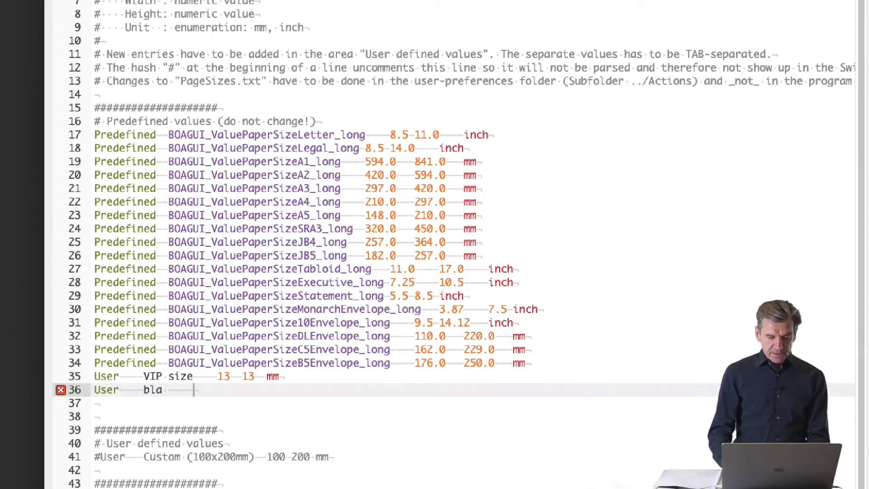
Give the "bla" page size a width of 100, a height of 200 and the unit mm, separated by tabs.
text(0)
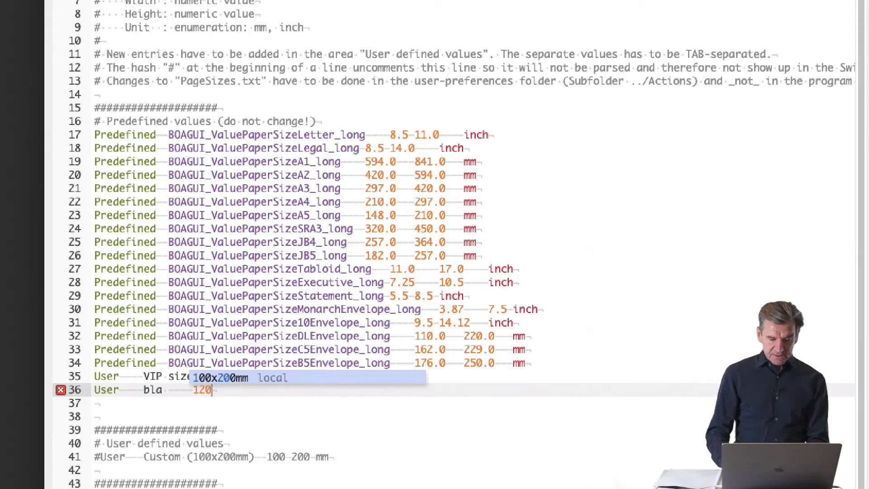
key(Return)
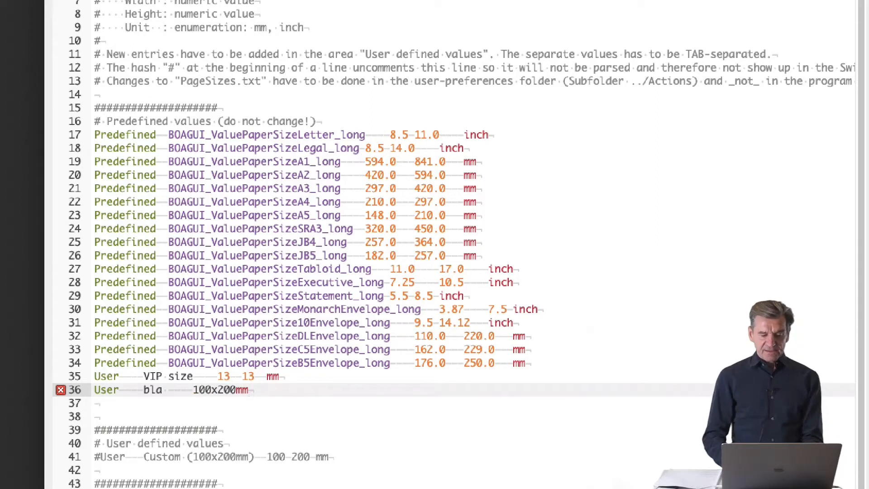
key(Left)
key(Left)
key(Left)
key(Left)
key(Left)
key(BackSpace)
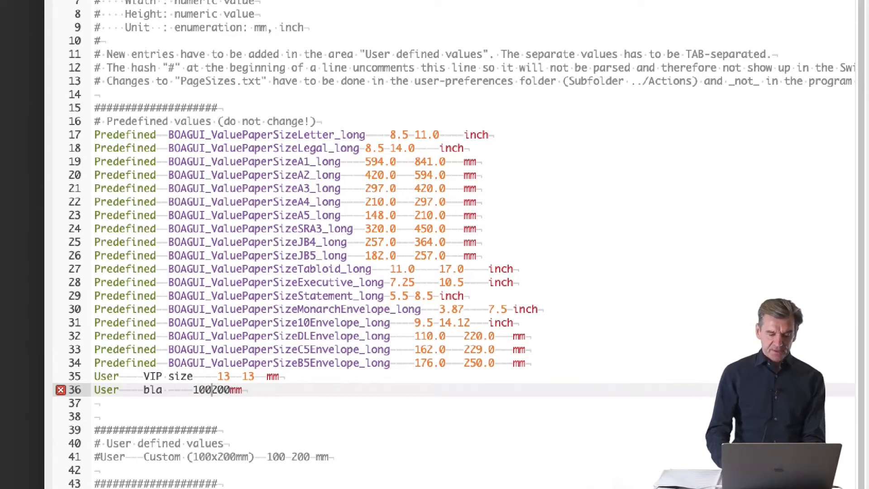
key(Tab)
key(Right)
key(Right)
key(Right)
key(Tab)
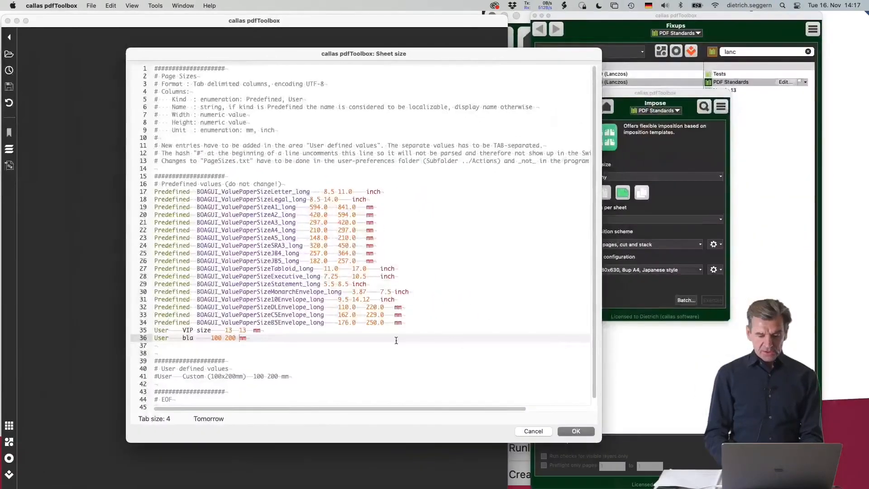
Save the sheet size definitions and check the page size choices of the Impose action.
click(576, 431)
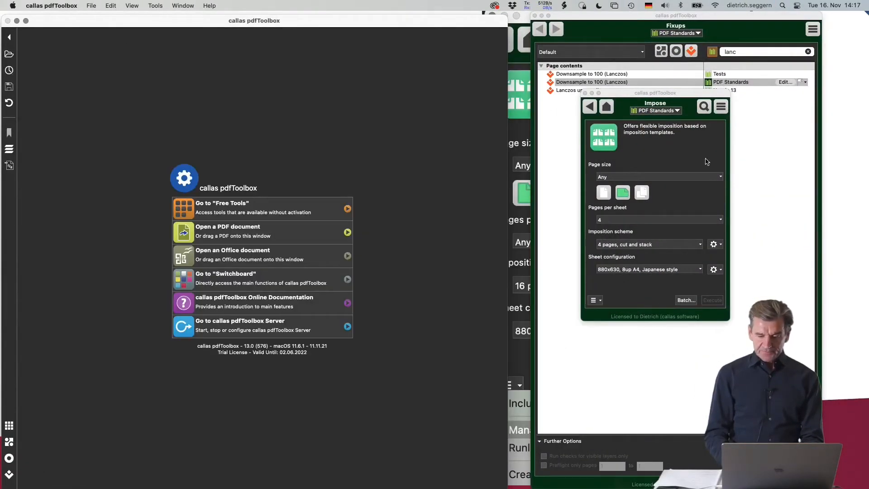
click(614, 177)
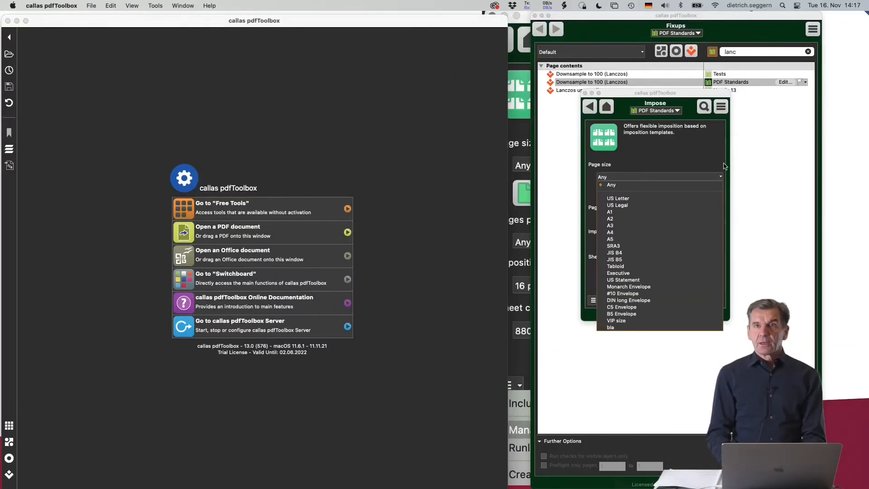
click(701, 148)
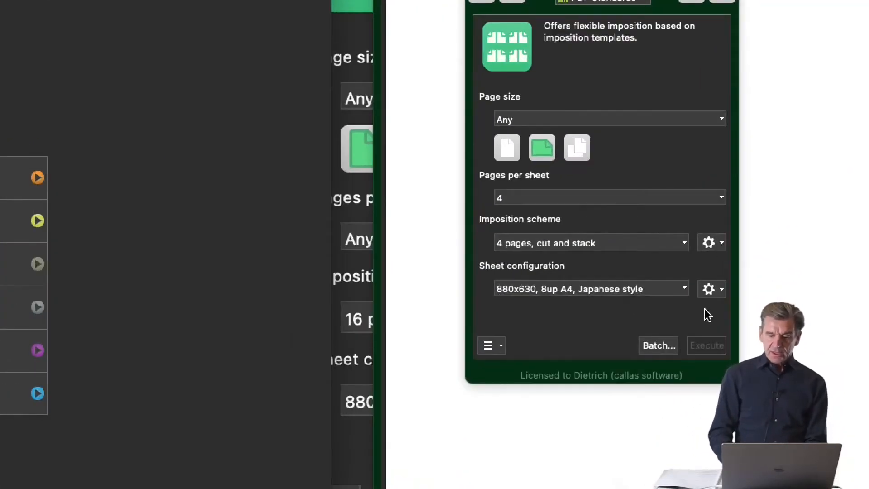
View the empty editor for a new imposition scheme and close it without saving.
click(709, 243)
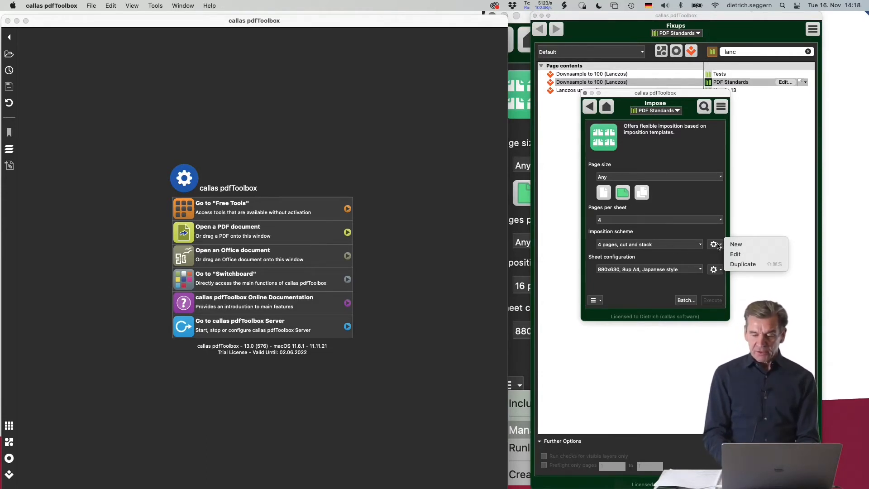
click(740, 245)
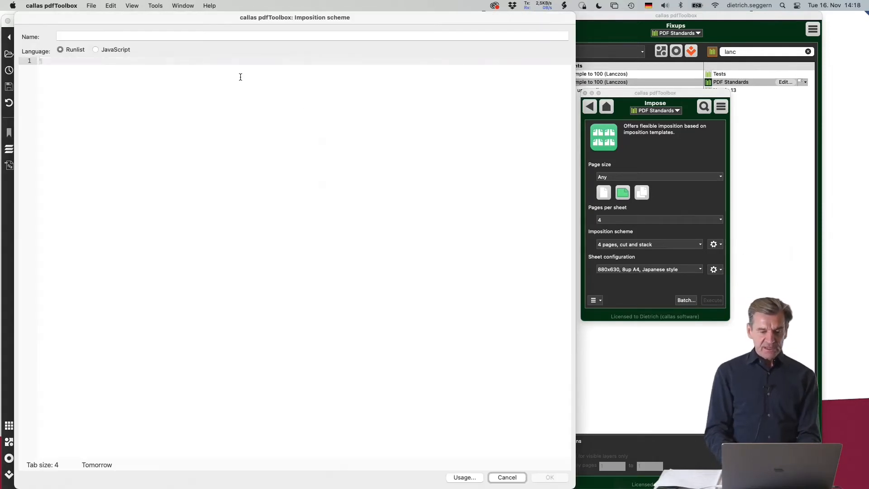
click(507, 478)
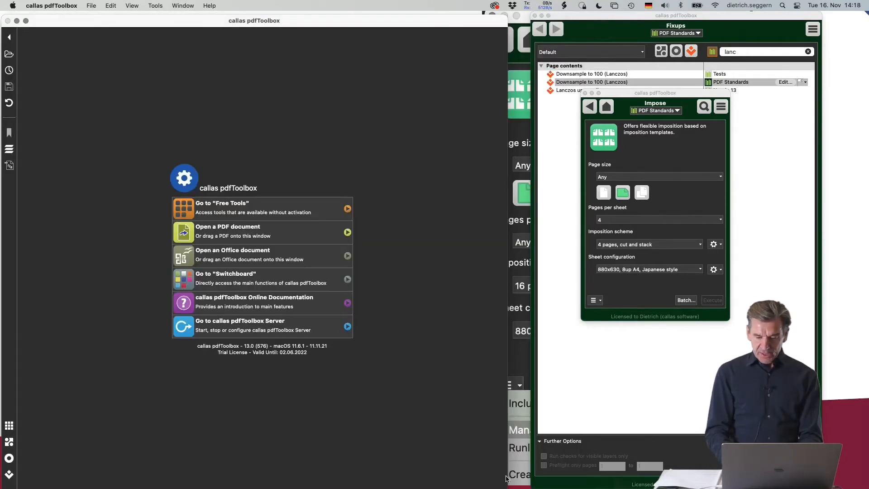
Review the runlist code of the "4 pages, cut and stack" imposition scheme and close its editor without saving.
click(720, 244)
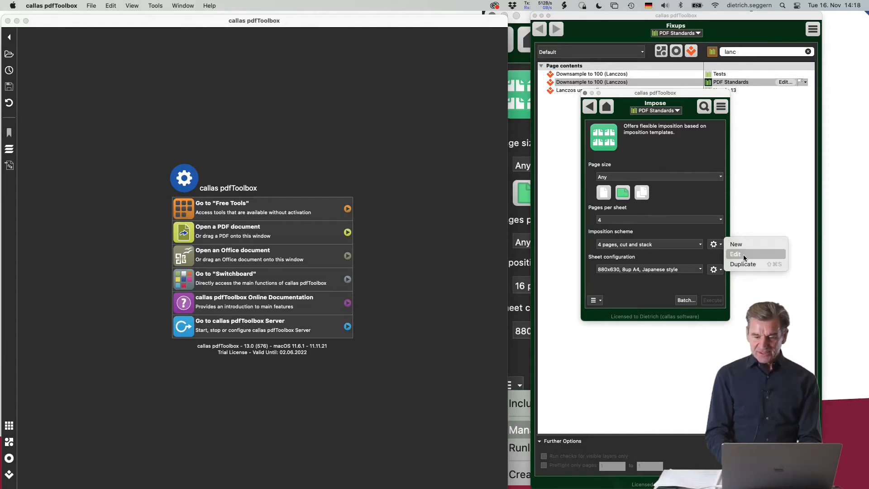
click(743, 254)
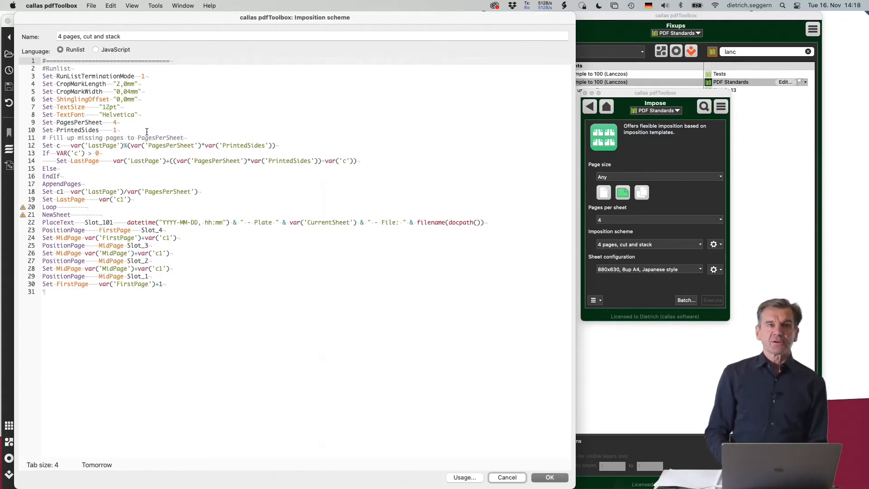
scroll(71, 238, down, 1)
scroll(72, 238, down, 1)
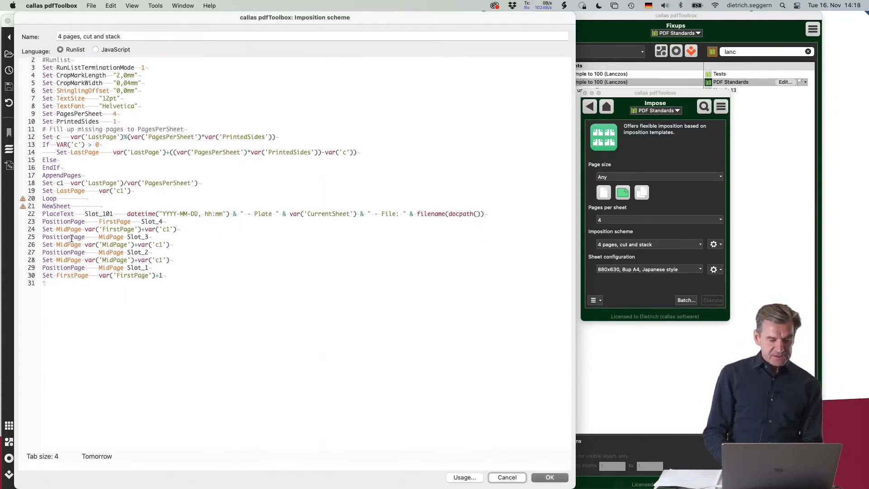
scroll(73, 238, up, 1)
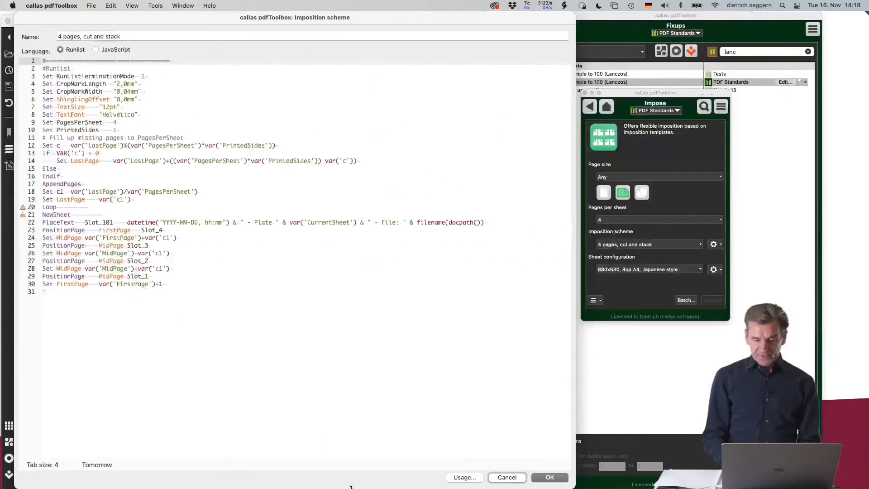
click(507, 478)
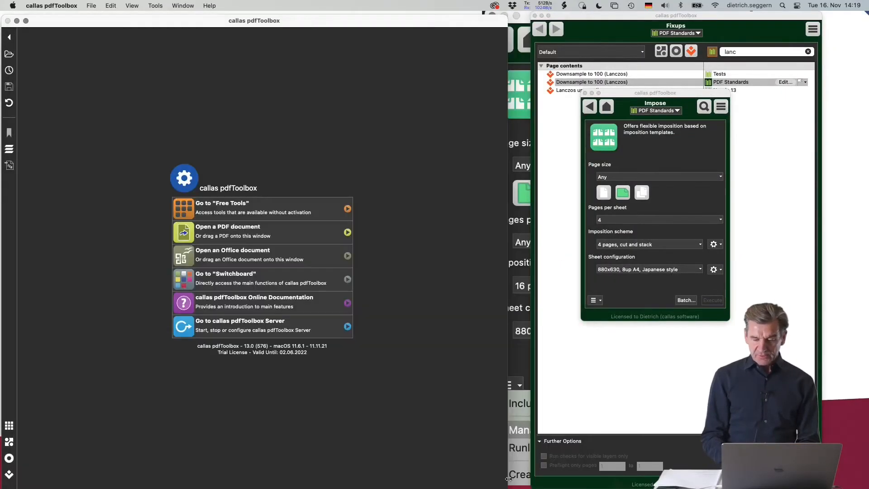
View the management options for the imposition scheme in the Impose action and switch to the presentation slides.
click(721, 245)
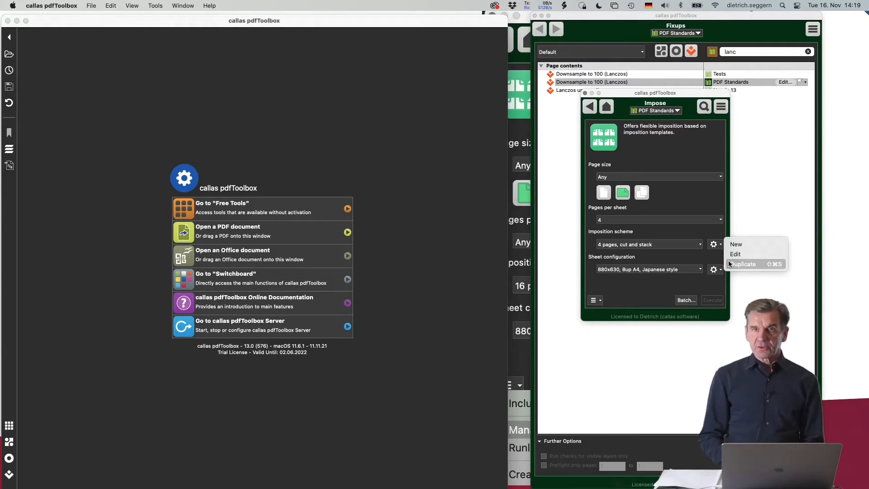
click(730, 262)
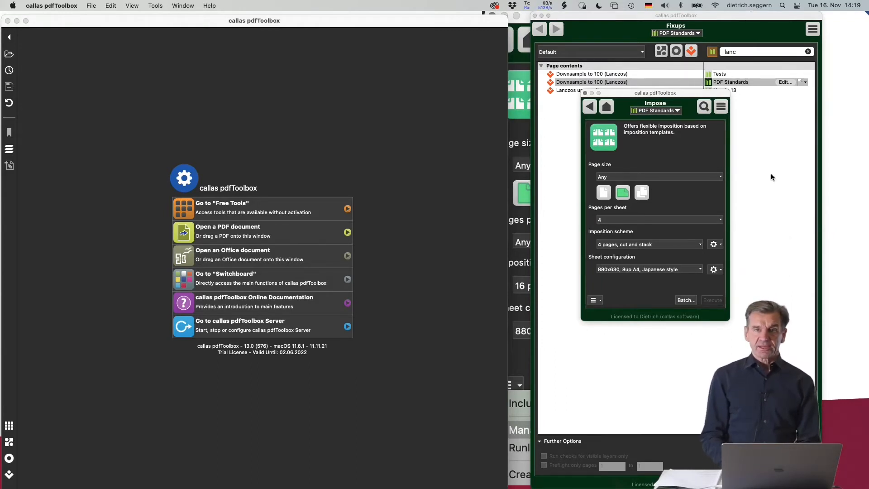
key(super+Tab)
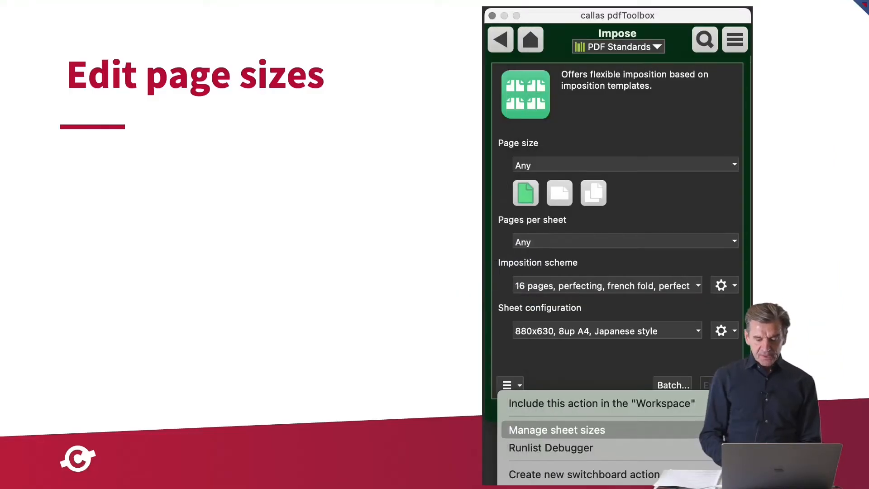
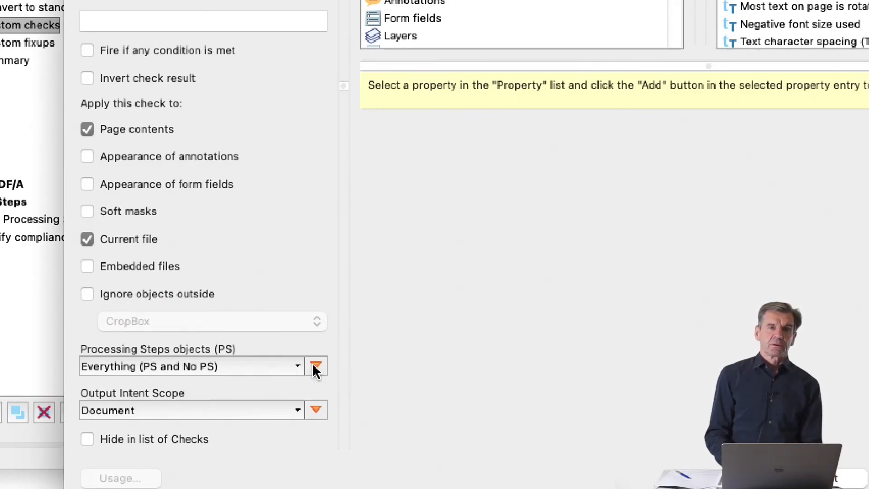
Open a new variable for the check's Processing Steps objects setting and choose Everything (PS and No PS) as its default value.
click(315, 367)
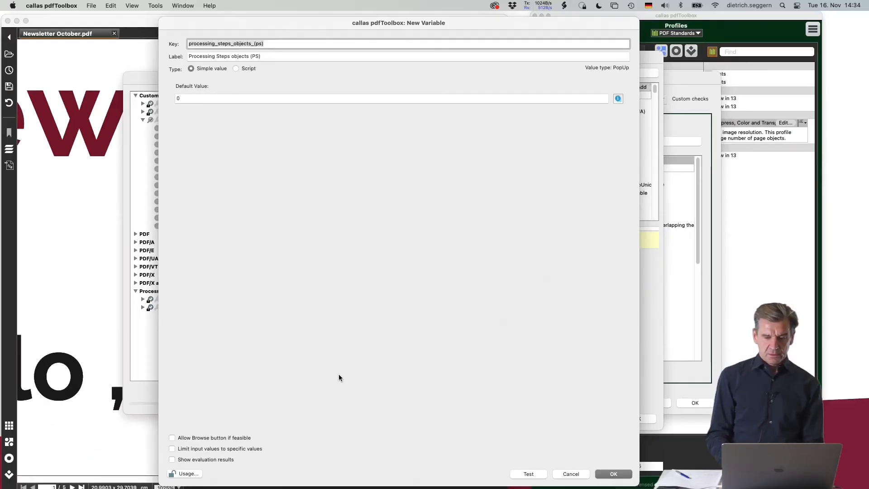
click(619, 98)
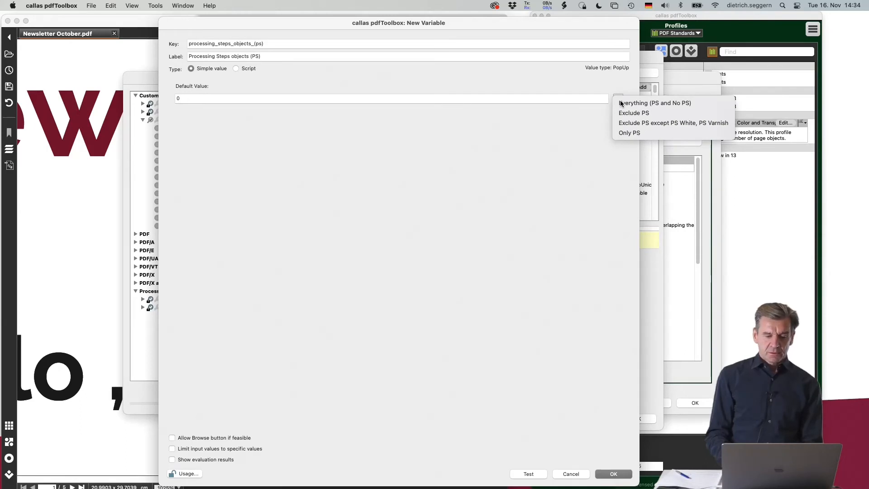
click(621, 103)
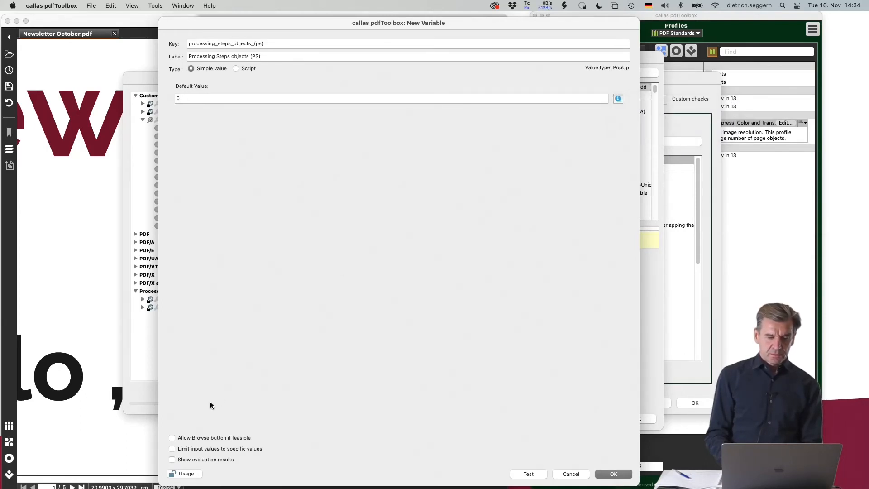
click(619, 99)
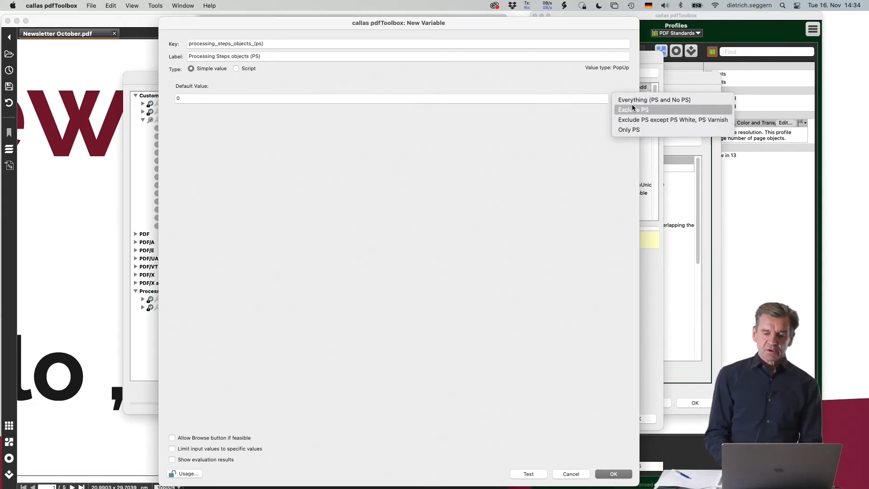
click(632, 100)
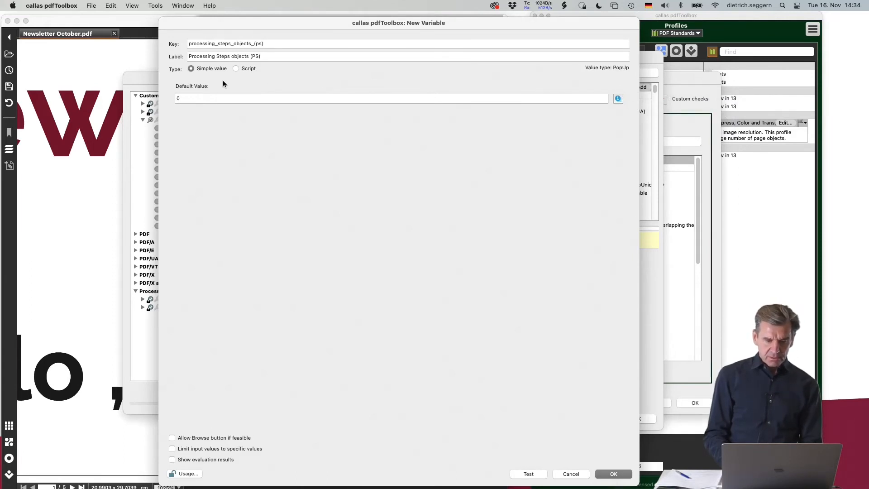
Change the variable's type to Script and insert the predefined value for Everything (PS and No PS) into the script.
click(237, 68)
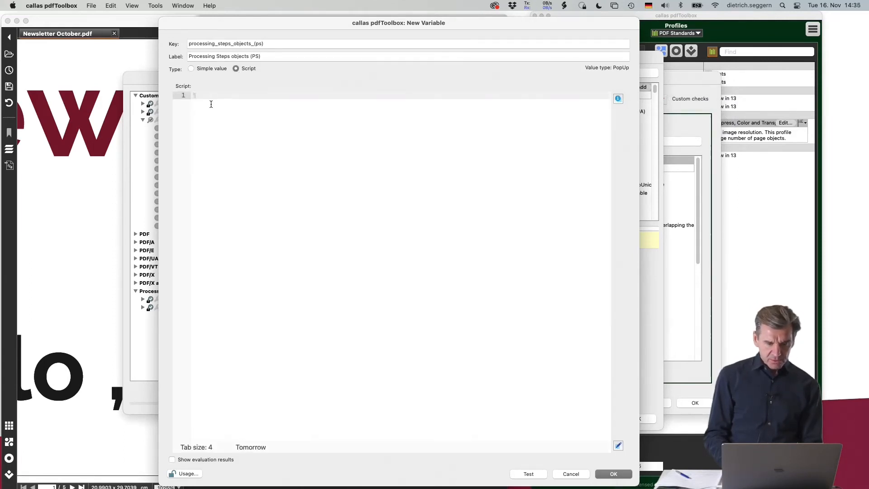
click(618, 98)
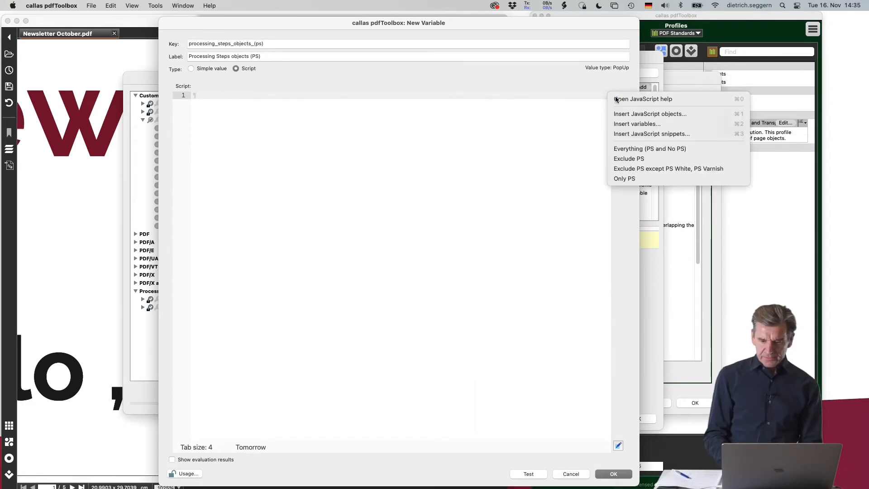
click(639, 150)
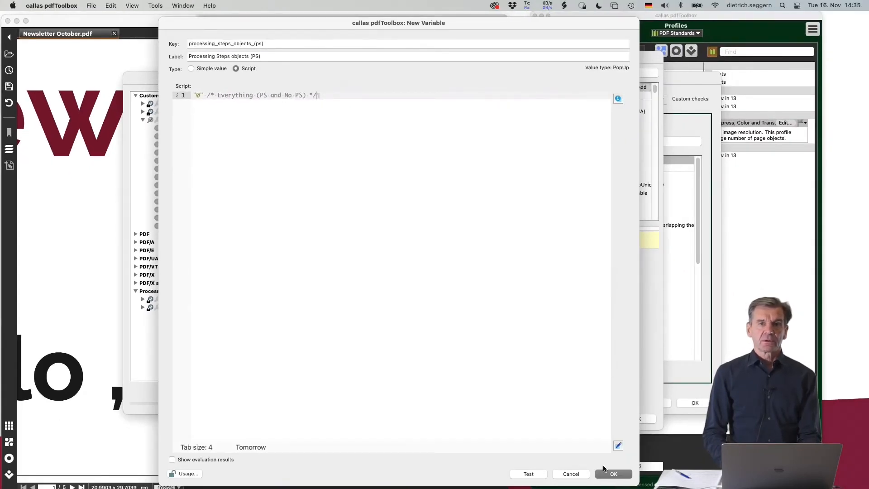
Discard the new Processing Steps objects variable and return to the new check.
click(572, 474)
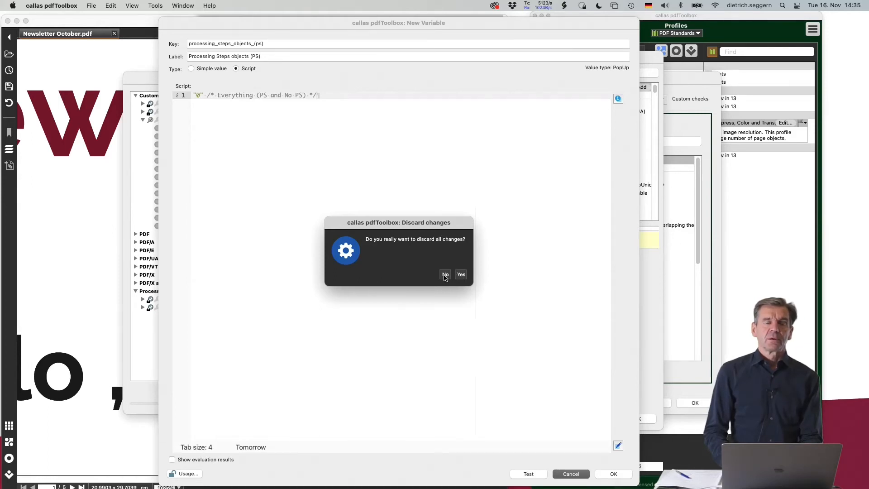
click(445, 275)
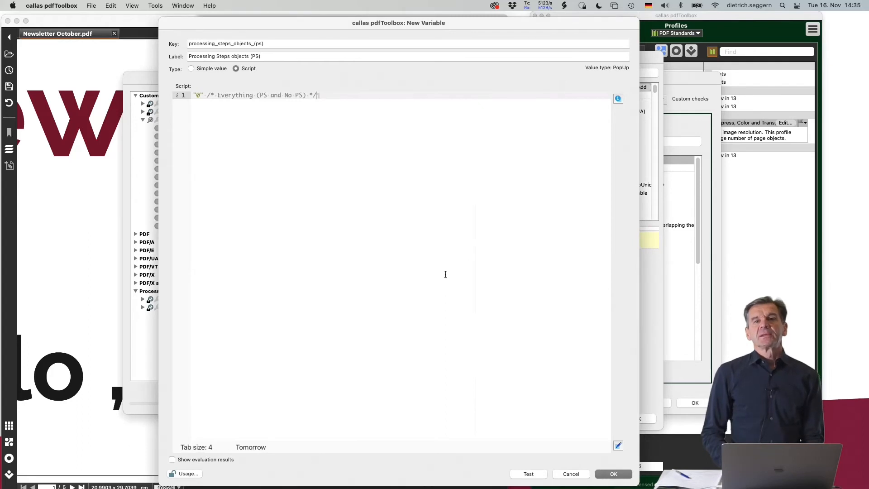
click(566, 475)
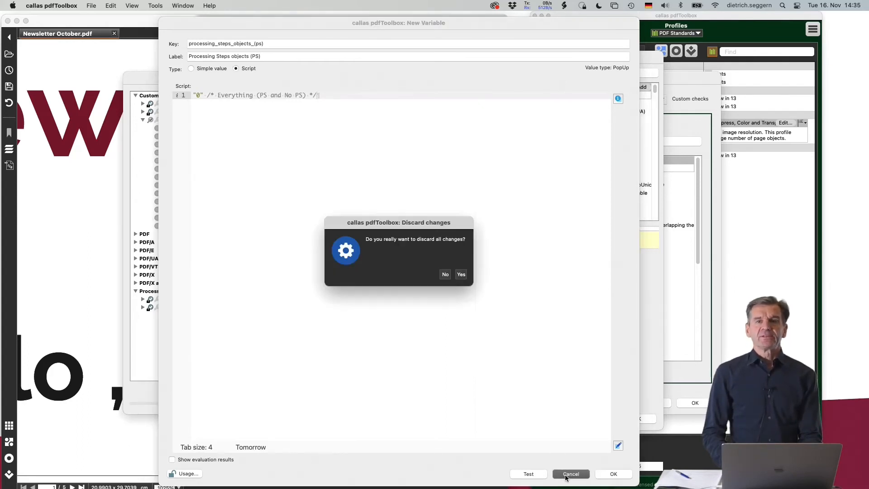
click(462, 275)
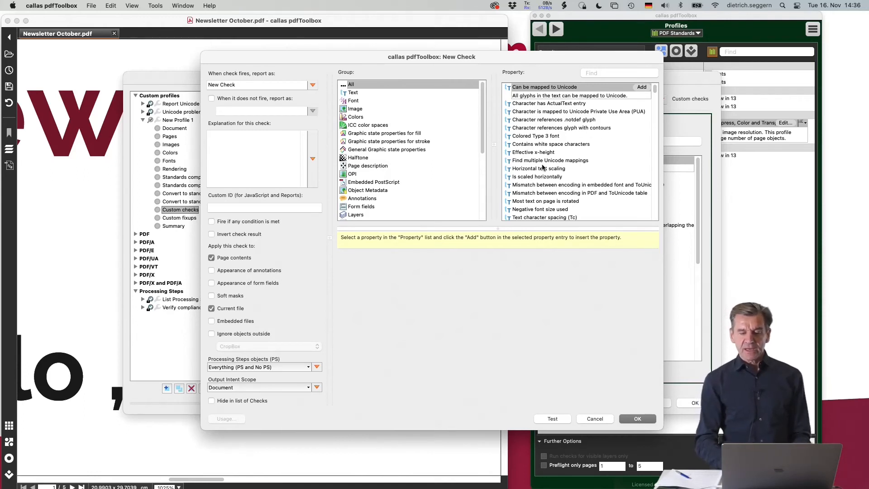
Add the Effective x-height property to the new check, and discard both the check and the profile changes.
click(550, 152)
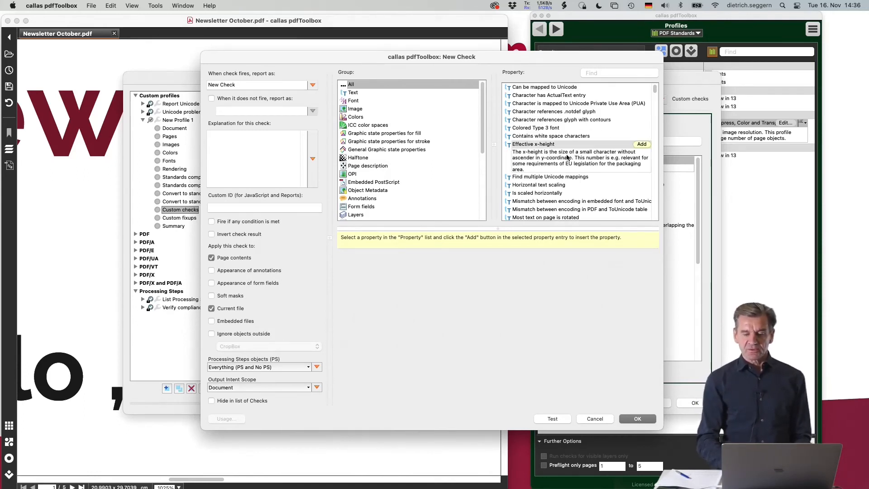
click(640, 147)
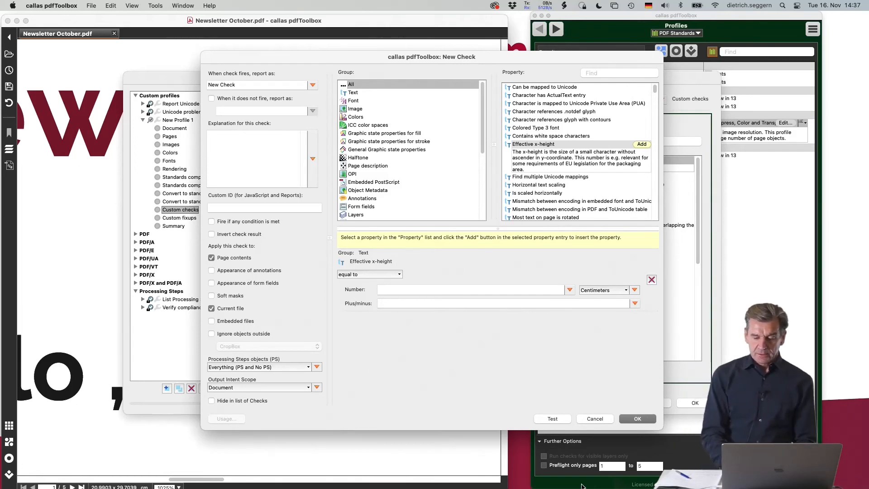
click(591, 418)
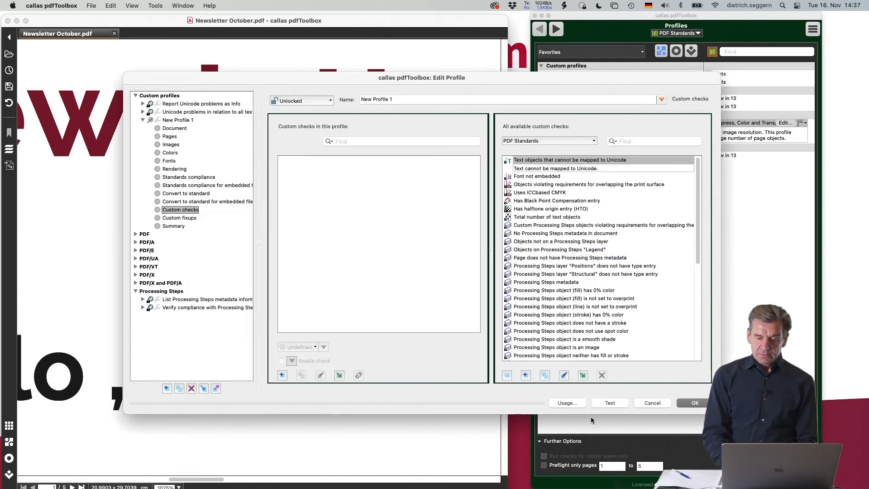
click(653, 404)
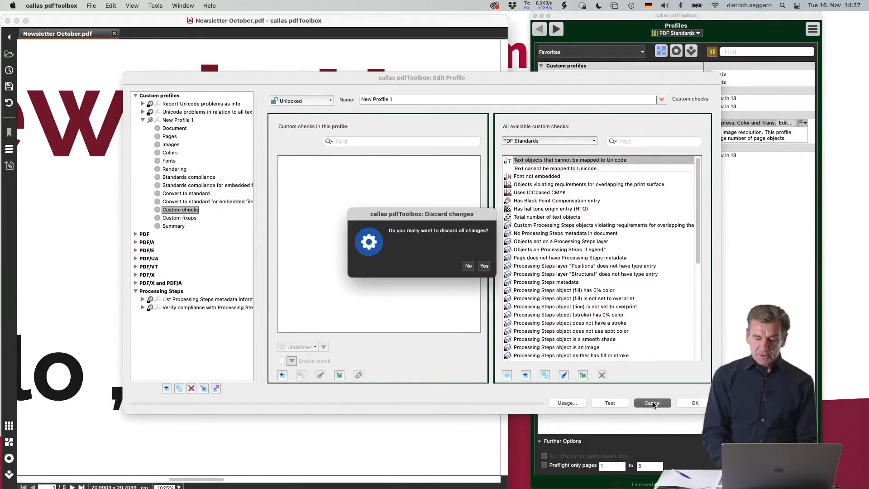
click(483, 266)
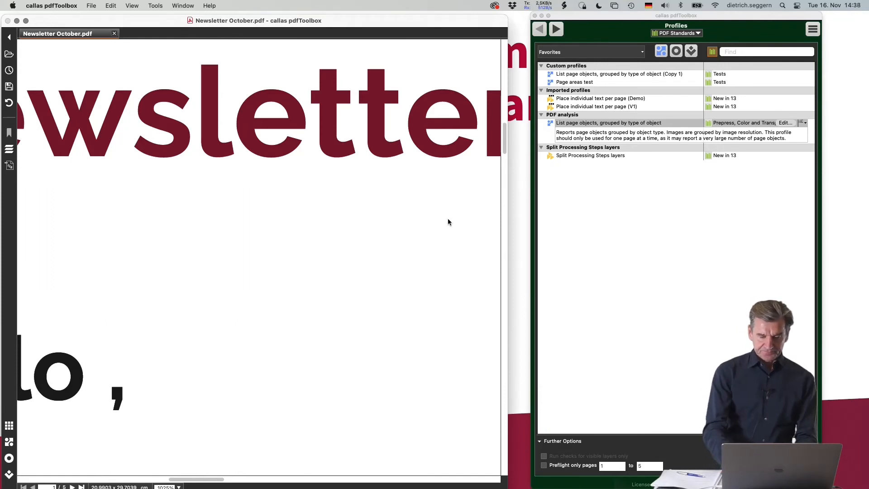
Switch to the presentation slides and advance to the "Contiguous area" comparison of pdfToolbox 13 and 12.
key(super+0)
key(super+Tab)
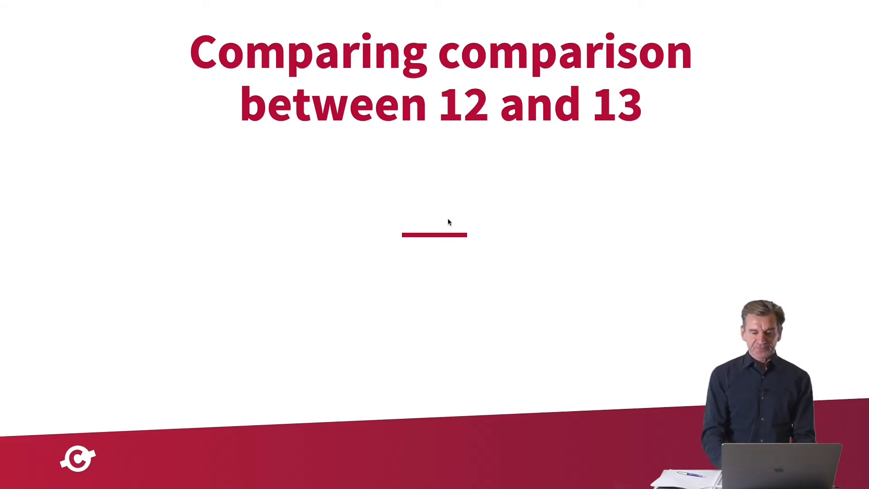
key(Right)
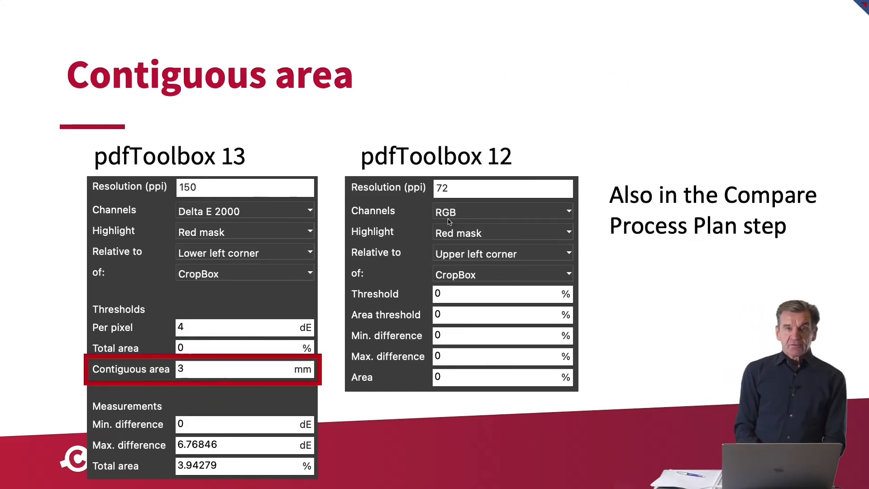